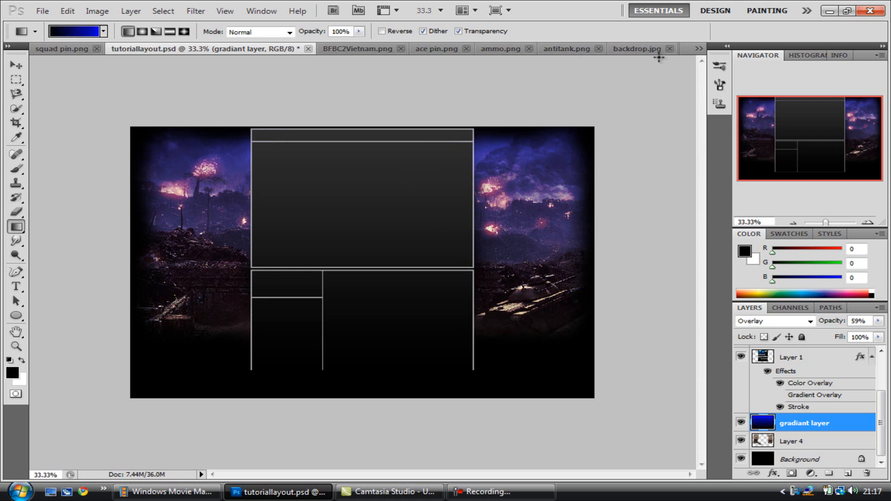
- Open antitank.png and erase the kill count, the club title and the wooden banner on both sides of the mine
{"action": "left_click", "coordinate": [698, 48]}
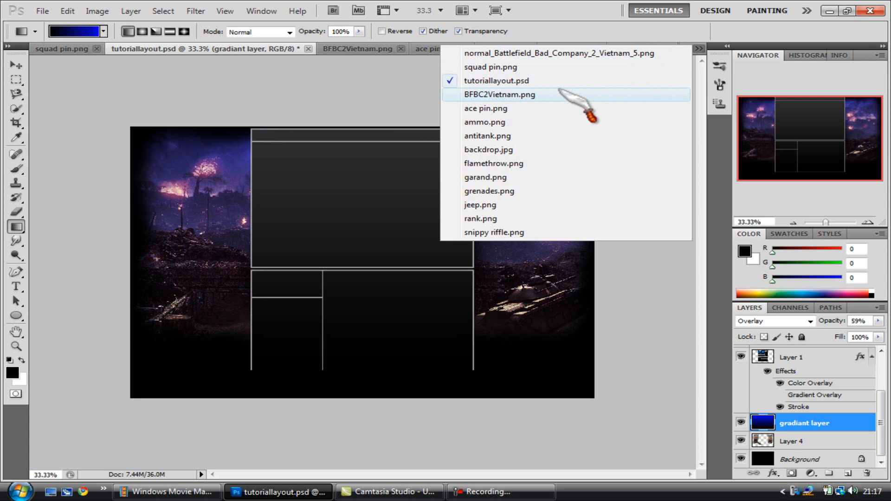
{"action": "left_click", "coordinate": [547, 136]}
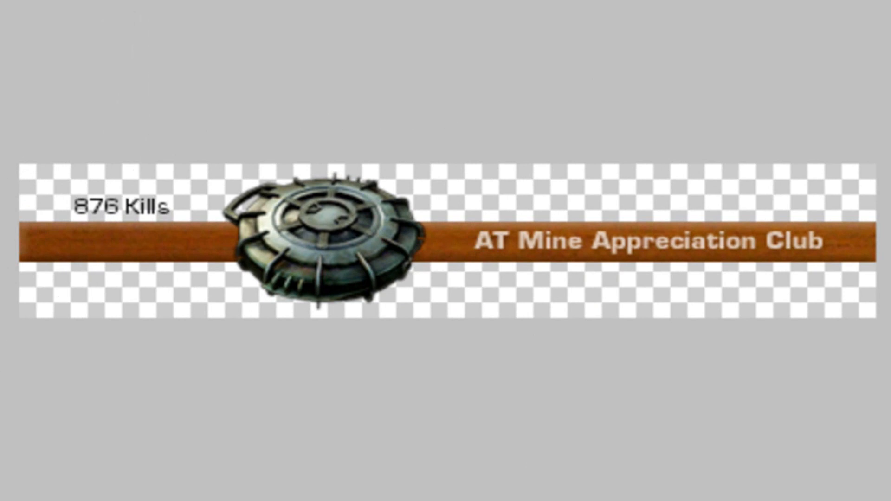
{"action": "mouse_move", "coordinate": [28, 212]}
{"action": "left_mouse_down"}
{"action": "mouse_move", "coordinate": [161, 209]}
{"action": "mouse_move", "coordinate": [154, 243]}
{"action": "mouse_move", "coordinate": [105, 261]}
{"action": "mouse_move", "coordinate": [125, 271]}
{"action": "mouse_move", "coordinate": [110, 247]}
{"action": "mouse_move", "coordinate": [80, 241]}
{"action": "mouse_move", "coordinate": [51, 254]}
{"action": "mouse_move", "coordinate": [44, 284]}
{"action": "mouse_move", "coordinate": [28, 217]}
{"action": "mouse_move", "coordinate": [23, 285]}
{"action": "mouse_move", "coordinate": [23, 201]}
{"action": "mouse_move", "coordinate": [158, 259]}
{"action": "mouse_move", "coordinate": [204, 256]}
{"action": "mouse_move", "coordinate": [204, 233]}
{"action": "mouse_move", "coordinate": [185, 225]}
{"action": "mouse_move", "coordinate": [189, 242]}
{"action": "left_mouse_up"}
{"action": "mouse_move", "coordinate": [471, 247]}
{"action": "left_mouse_down"}
{"action": "mouse_move", "coordinate": [465, 263]}
{"action": "mouse_move", "coordinate": [469, 232]}
{"action": "mouse_move", "coordinate": [494, 263]}
{"action": "mouse_move", "coordinate": [509, 221]}
{"action": "mouse_move", "coordinate": [514, 240]}
{"action": "mouse_move", "coordinate": [624, 228]}
{"action": "mouse_move", "coordinate": [792, 240]}
{"action": "mouse_move", "coordinate": [854, 224]}
{"action": "mouse_move", "coordinate": [870, 228]}
{"action": "mouse_move", "coordinate": [666, 229]}
{"action": "mouse_move", "coordinate": [553, 249]}
{"action": "mouse_move", "coordinate": [499, 217]}
{"action": "mouse_move", "coordinate": [488, 220]}
{"action": "mouse_move", "coordinate": [493, 247]}
{"action": "mouse_move", "coordinate": [481, 286]}
{"action": "mouse_move", "coordinate": [548, 261]}
{"action": "mouse_move", "coordinate": [634, 276]}
{"action": "mouse_move", "coordinate": [687, 264]}
{"action": "mouse_move", "coordinate": [592, 245]}
{"action": "mouse_move", "coordinate": [744, 279]}
{"action": "mouse_move", "coordinate": [860, 260]}
{"action": "mouse_move", "coordinate": [848, 245]}
{"action": "mouse_move", "coordinate": [724, 263]}
{"action": "mouse_move", "coordinate": [650, 243]}
{"action": "left_mouse_up"}
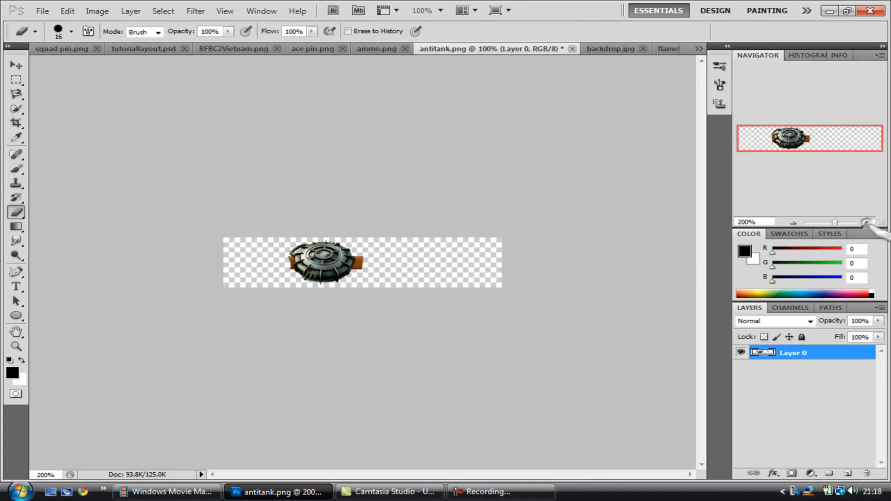
- Erase the leftover piece of wooden banner along the mine's right edge
{"action": "left_click", "coordinate": [866, 223]}
{"action": "left_click", "coordinate": [867, 223]}
{"action": "left_click", "coordinate": [866, 223]}
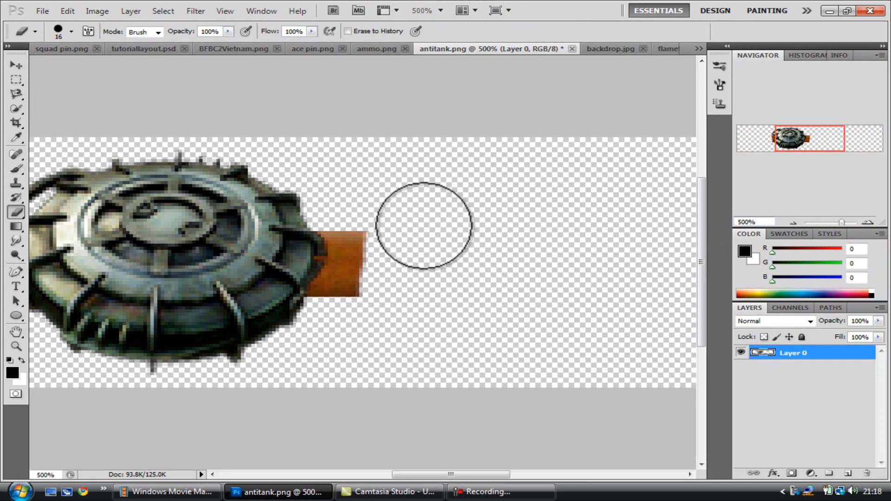
{"action": "mouse_move", "coordinate": [382, 215]}
{"action": "left_mouse_down"}
{"action": "mouse_move", "coordinate": [351, 227]}
{"action": "mouse_move", "coordinate": [342, 216]}
{"action": "mouse_move", "coordinate": [358, 237]}
{"action": "mouse_move", "coordinate": [358, 261]}
{"action": "mouse_move", "coordinate": [338, 296]}
{"action": "mouse_move", "coordinate": [363, 302]}
{"action": "left_mouse_up"}
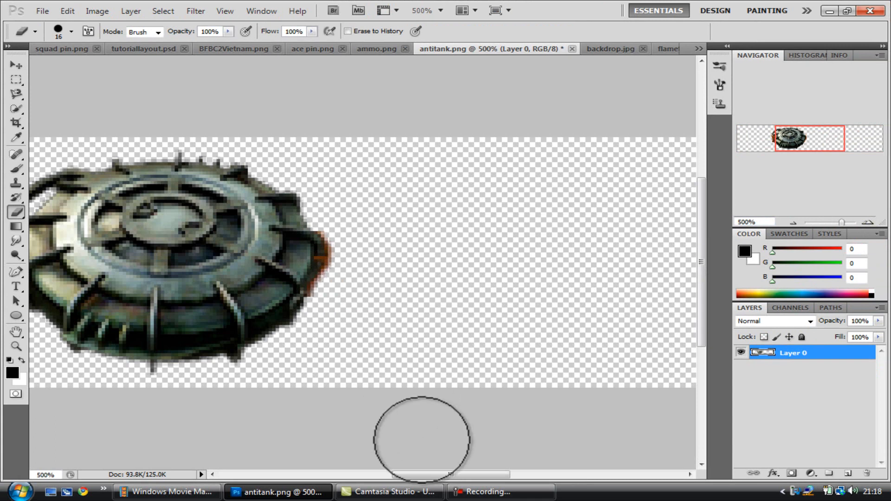
- Set the eraser to 2 px and erase the remaining wood tight against the mine's edges
{"action": "left_click_drag", "start_coordinate": [460, 474], "coordinate": [413, 475]}
{"action": "left_click", "coordinate": [71, 31]}
{"action": "left_click_drag", "start_coordinate": [33, 65], "coordinate": [26, 66]}
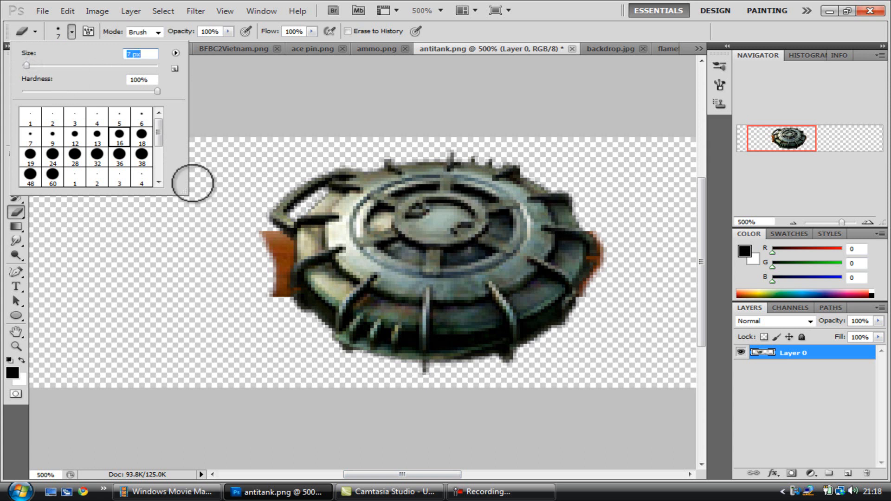
{"action": "left_click", "coordinate": [58, 118]}
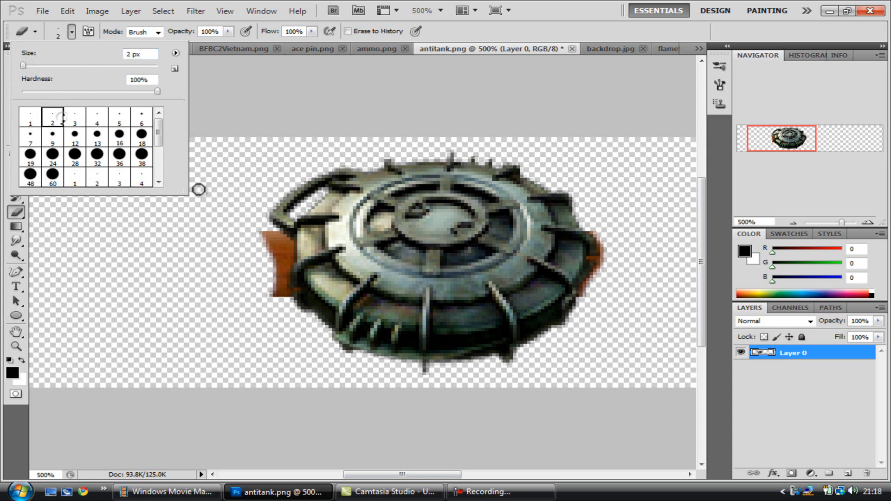
{"action": "left_click", "coordinate": [259, 236]}
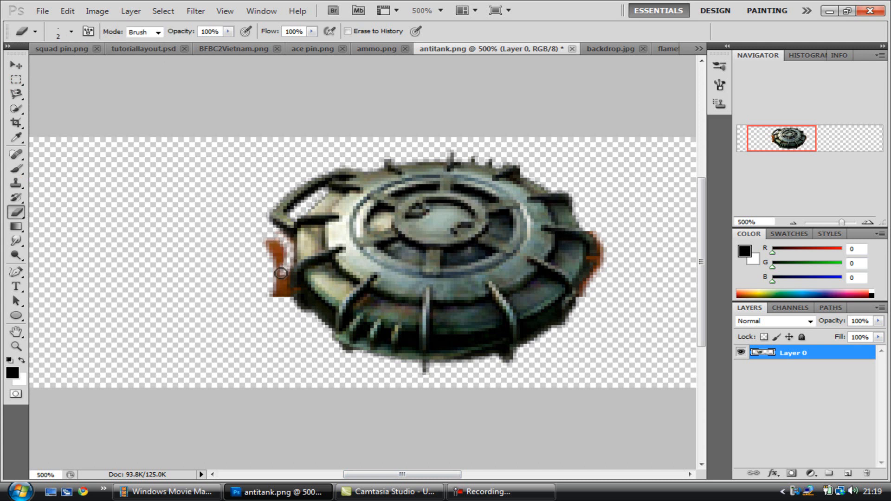
{"action": "mouse_move", "coordinate": [274, 286]}
{"action": "left_mouse_down"}
{"action": "mouse_move", "coordinate": [262, 233]}
{"action": "mouse_move", "coordinate": [281, 257]}
{"action": "mouse_move", "coordinate": [286, 249]}
{"action": "mouse_move", "coordinate": [279, 266]}
{"action": "mouse_move", "coordinate": [268, 244]}
{"action": "mouse_move", "coordinate": [284, 244]}
{"action": "mouse_move", "coordinate": [270, 231]}
{"action": "mouse_move", "coordinate": [283, 242]}
{"action": "mouse_move", "coordinate": [283, 286]}
{"action": "left_mouse_up"}
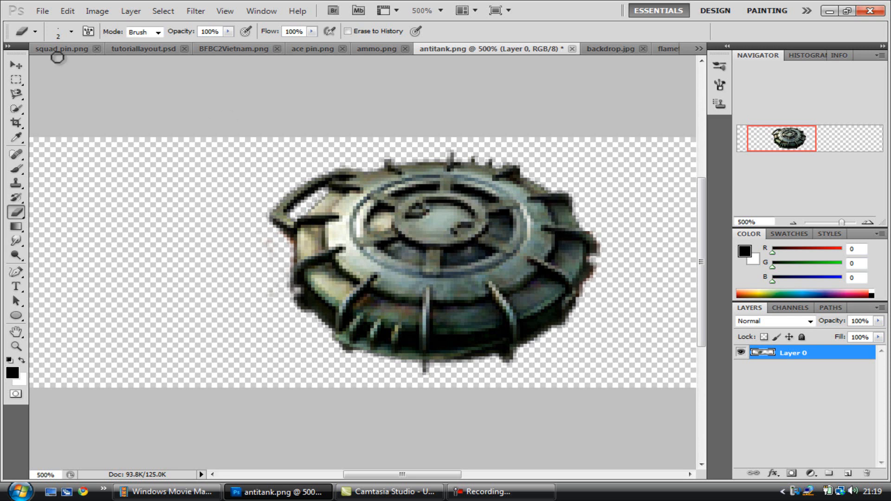
- Select the whole antitank.png canvas and copy it
{"action": "left_click", "coordinate": [195, 11]}
{"action": "mouse_move", "coordinate": [166, 10]}
{"action": "left_click", "coordinate": [168, 25]}
{"action": "left_click", "coordinate": [65, 11]}
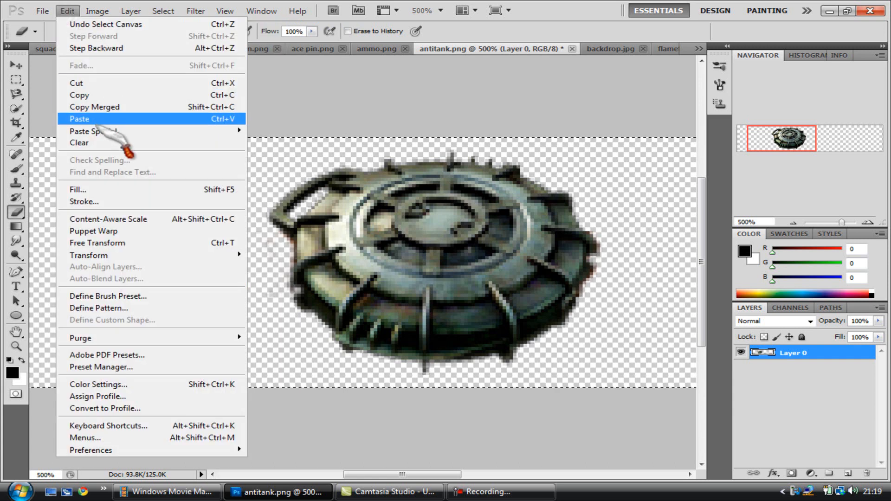
{"action": "left_click", "coordinate": [94, 96]}
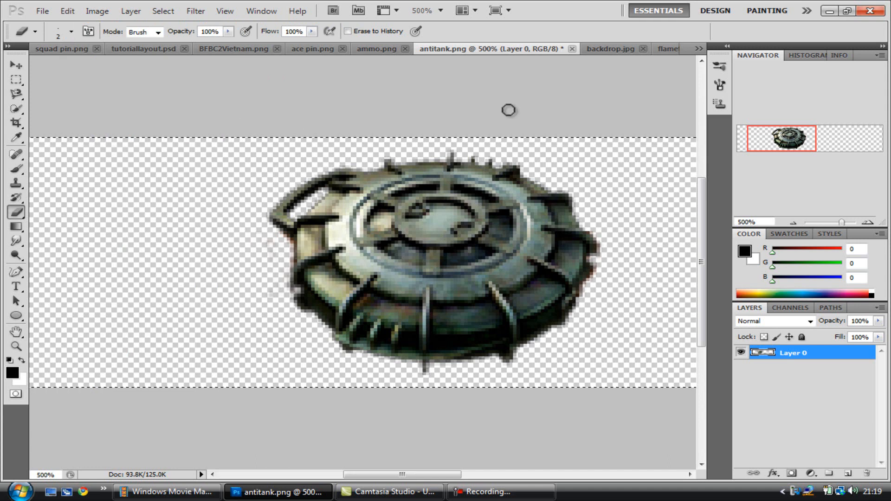
- Paste the mine into tutoriallayout.psd and place its layer at the top of the layer stack
{"action": "left_click", "coordinate": [149, 50]}
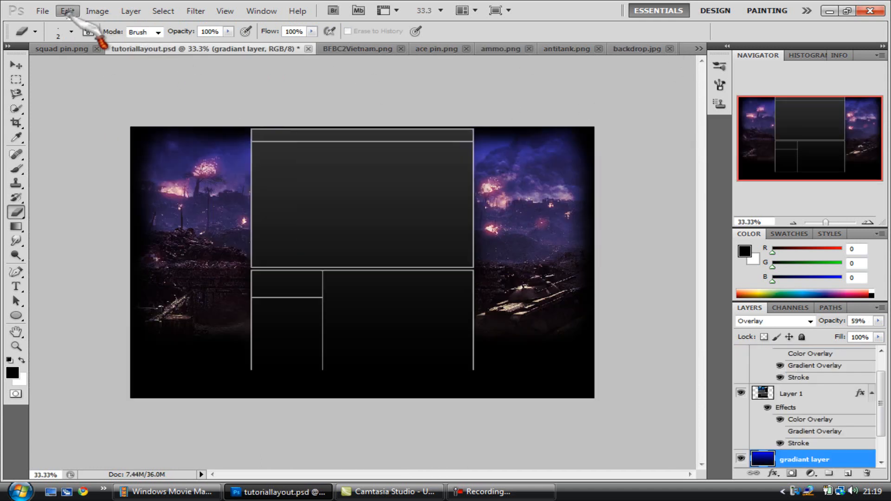
{"action": "left_click", "coordinate": [69, 11]}
{"action": "left_click", "coordinate": [129, 118]}
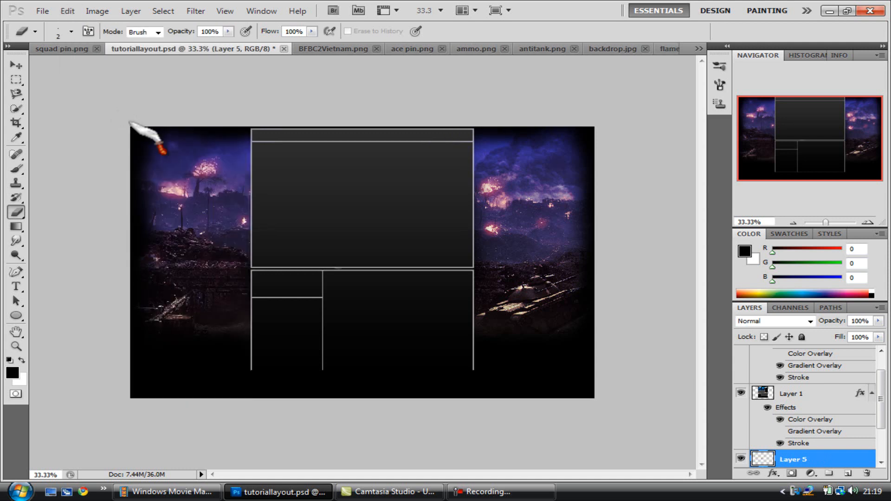
{"action": "left_click_drag", "start_coordinate": [796, 461], "coordinate": [809, 358]}
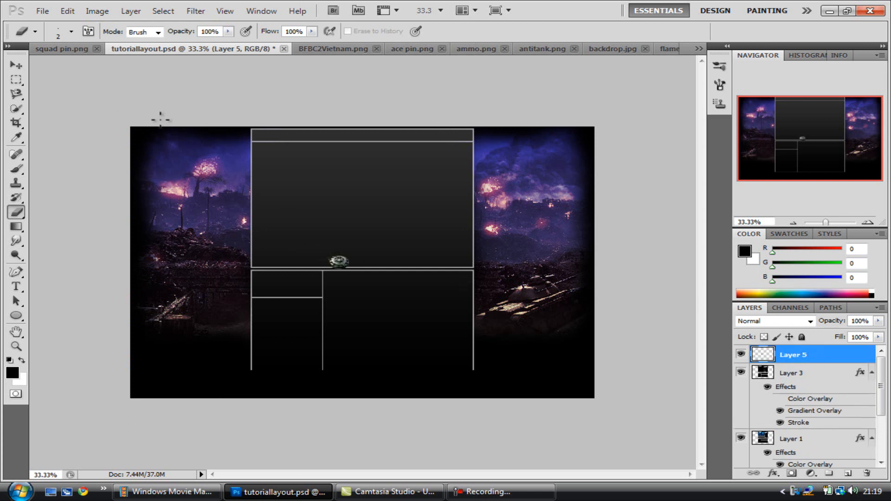
- Move the mine onto the lower-right corner of the large upper panel in tutoriallayout.psd
{"action": "left_click", "coordinate": [16, 65]}
{"action": "left_click_drag", "start_coordinate": [341, 266], "coordinate": [502, 243]}
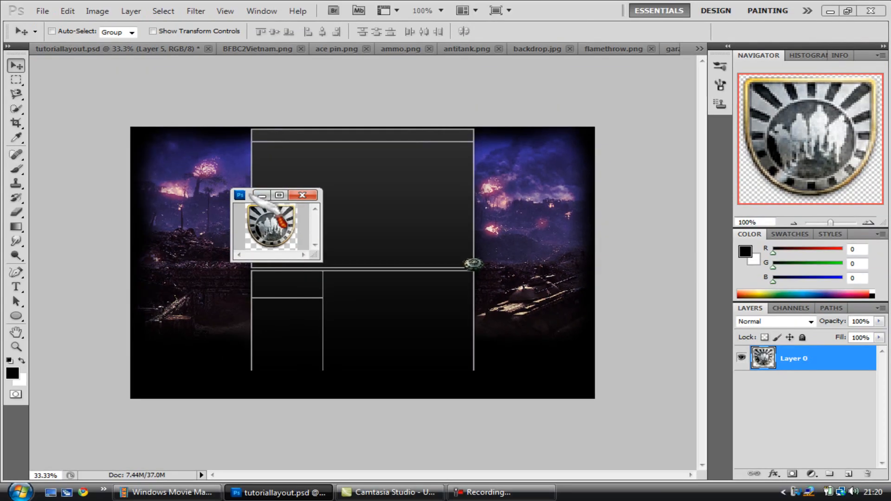
{"action": "left_click_drag", "start_coordinate": [174, 48], "coordinate": [176, 49]}
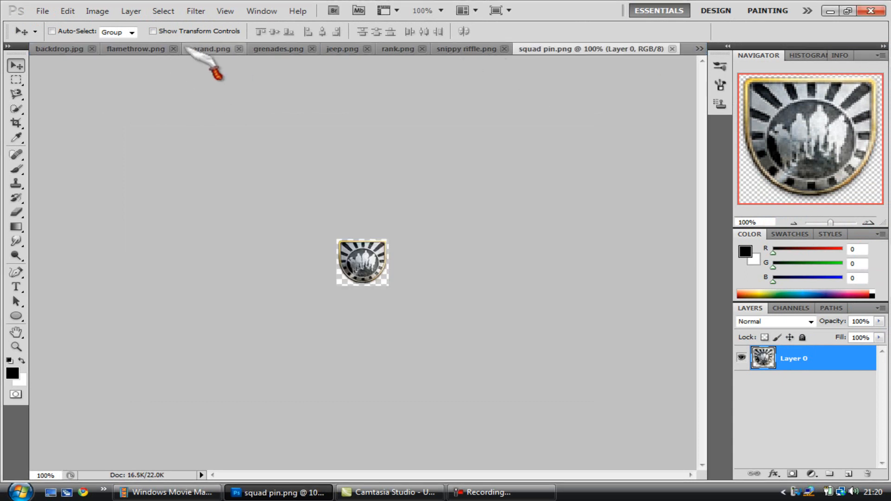
{"action": "left_click", "coordinate": [698, 48]}
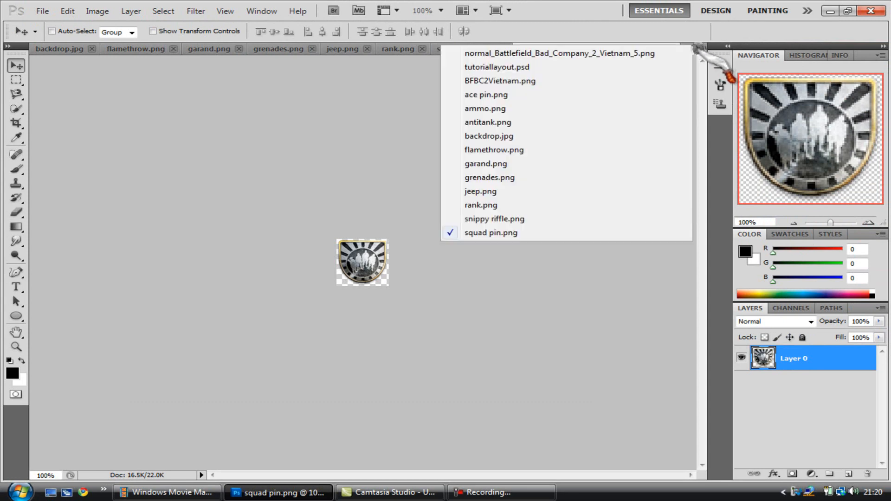
{"action": "left_click", "coordinate": [564, 69]}
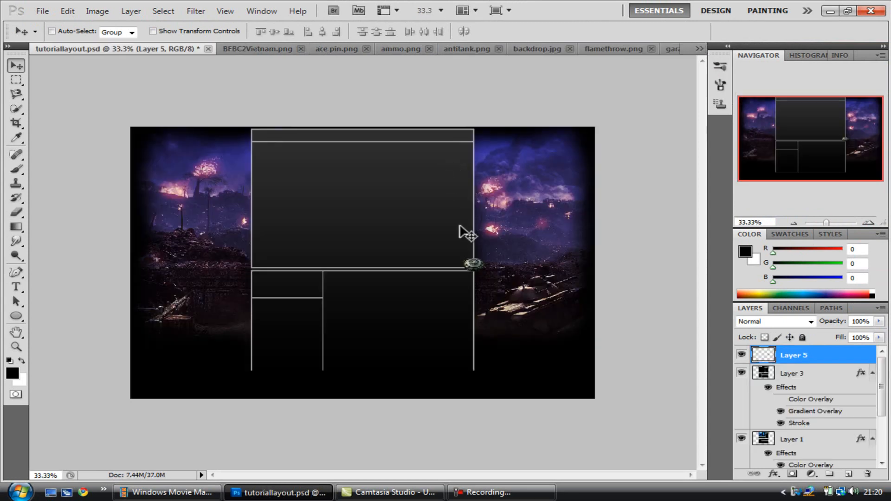
{"action": "left_click_drag", "start_coordinate": [474, 268], "coordinate": [465, 271]}
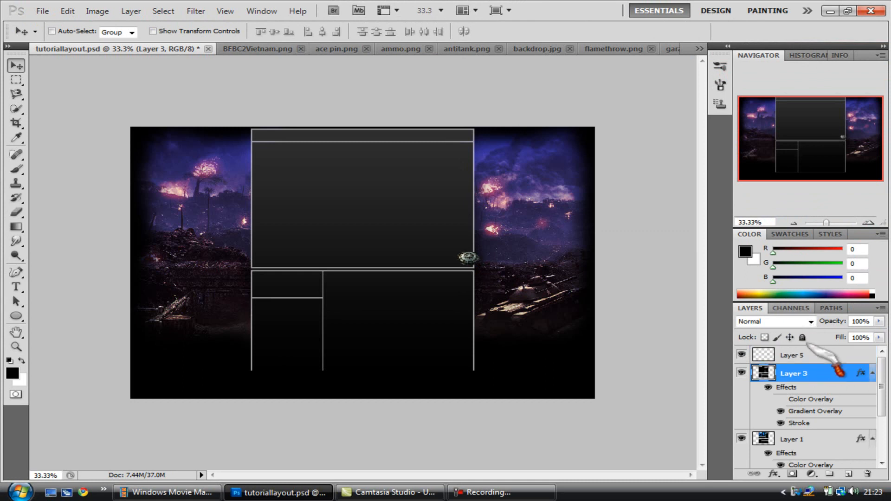
- Duplicate the mine layer twice and arrange the three mines as an overlapping pile on the upper panel's lower-right corner
{"action": "right_click", "coordinate": [812, 355]}
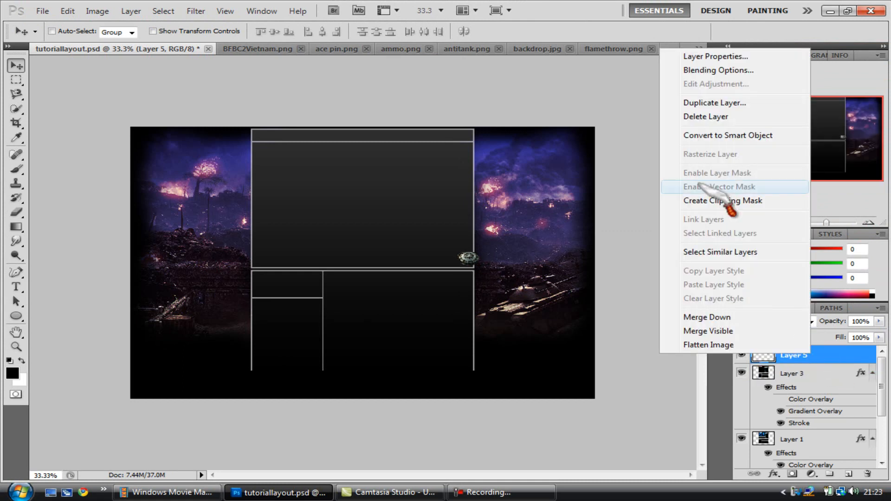
{"action": "left_click", "coordinate": [716, 102]}
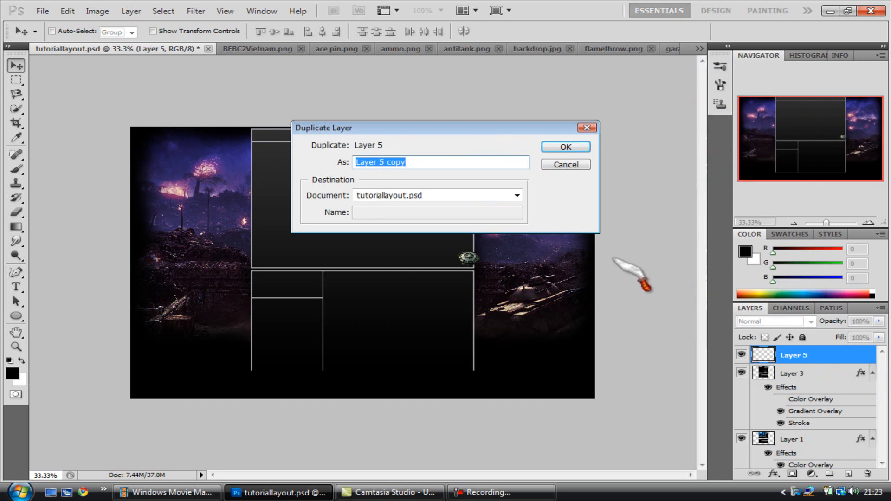
{"action": "left_click", "coordinate": [574, 146]}
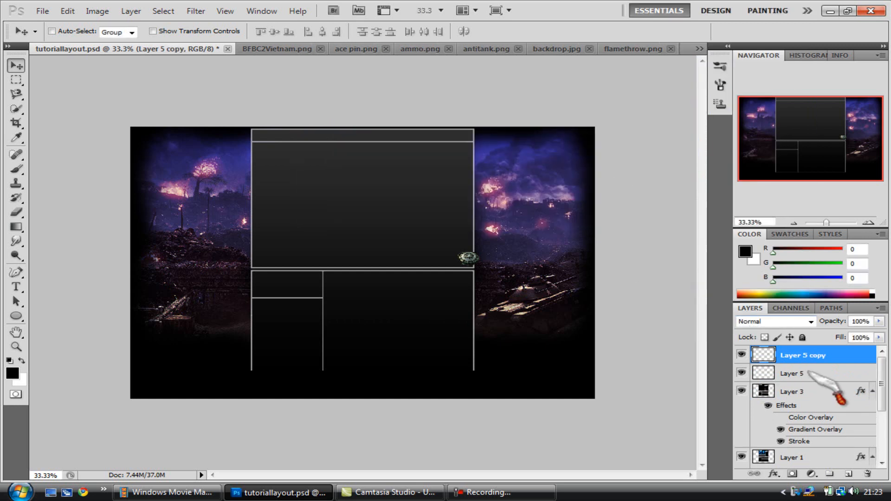
{"action": "right_click", "coordinate": [807, 370]}
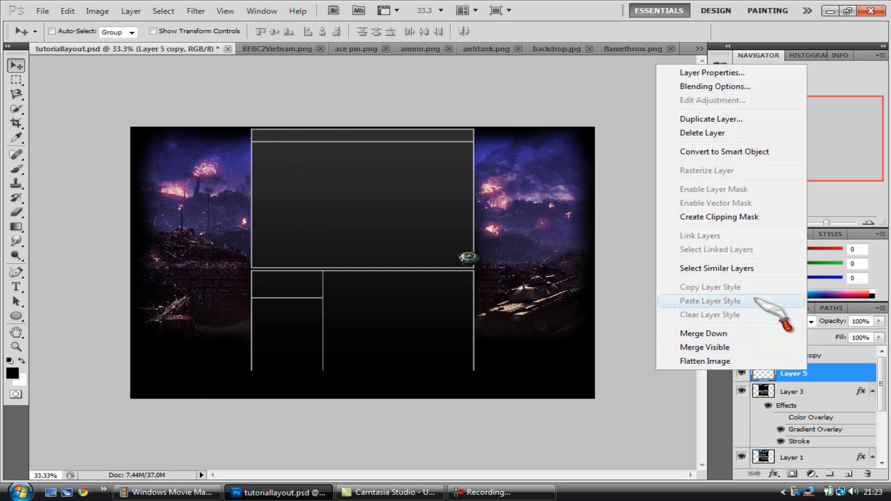
{"action": "left_click", "coordinate": [723, 118]}
{"action": "left_click", "coordinate": [569, 147]}
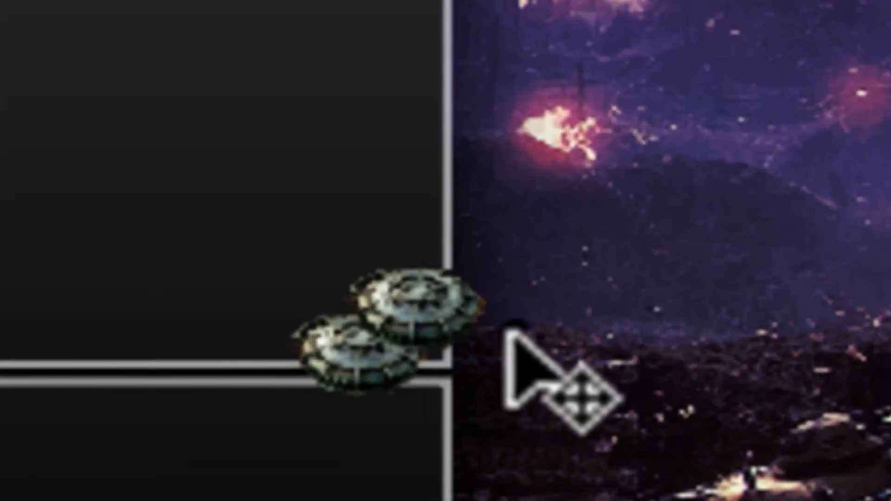
{"action": "left_click_drag", "start_coordinate": [508, 328], "coordinate": [506, 359]}
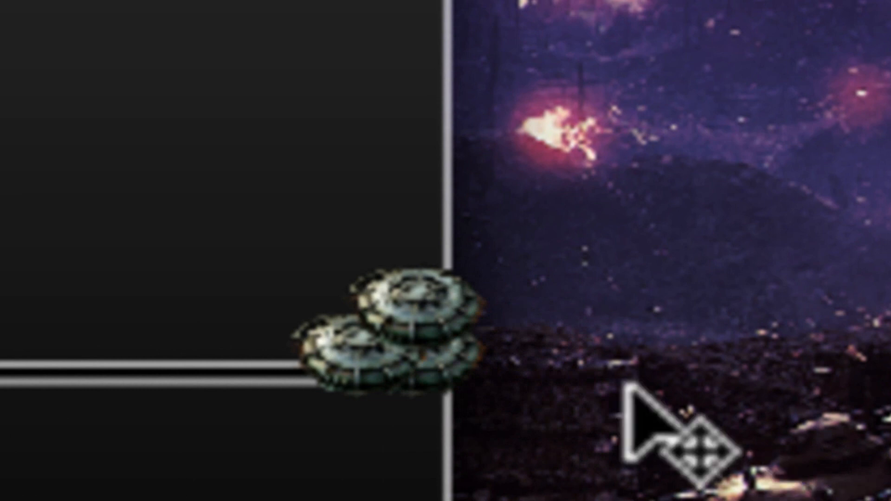
{"action": "left_click_drag", "start_coordinate": [529, 327], "coordinate": [560, 334]}
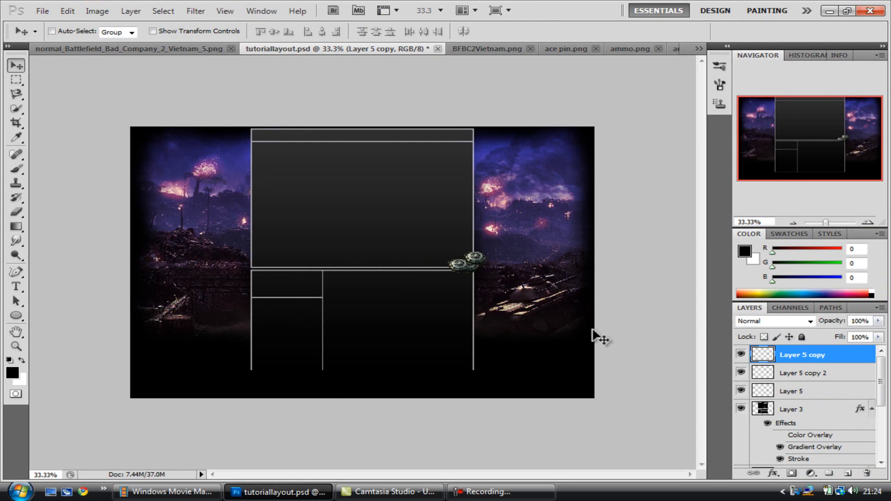
- Open grenades.png and erase the kill count, the club title and the wooden banner on both sides of the grenades
{"action": "left_click", "coordinate": [698, 48]}
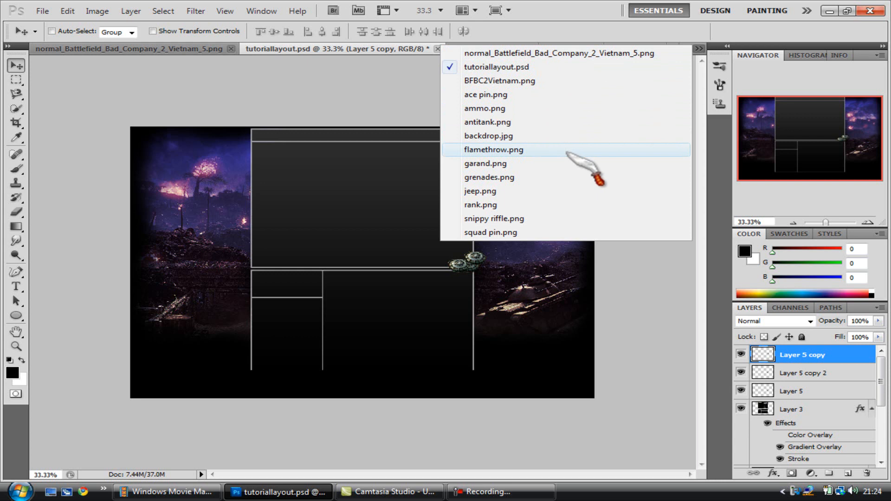
{"action": "left_click", "coordinate": [565, 176]}
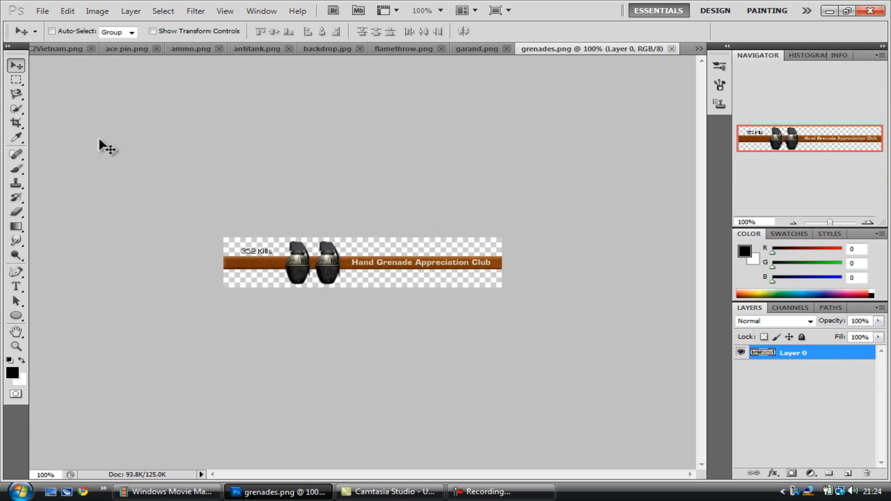
{"action": "left_click", "coordinate": [14, 212]}
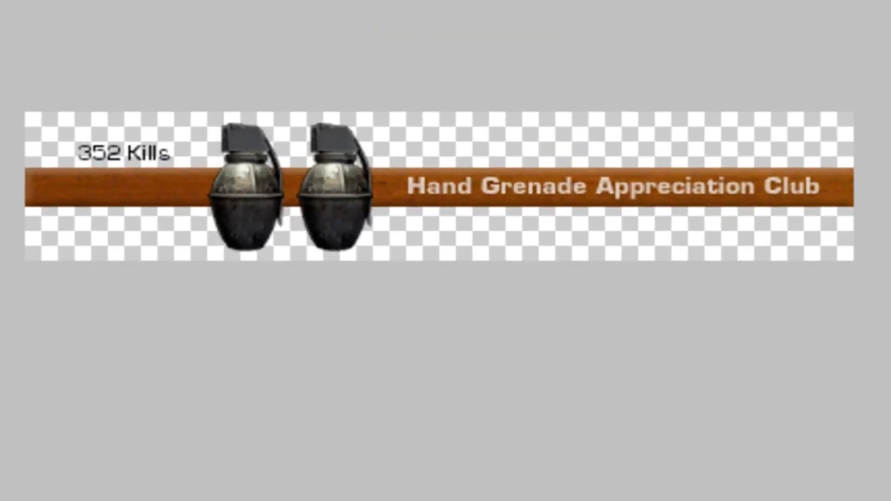
{"action": "mouse_move", "coordinate": [100, 237]}
{"action": "left_mouse_down"}
{"action": "mouse_move", "coordinate": [121, 253]}
{"action": "mouse_move", "coordinate": [131, 225]}
{"action": "mouse_move", "coordinate": [155, 203]}
{"action": "mouse_move", "coordinate": [224, 219]}
{"action": "mouse_move", "coordinate": [228, 256]}
{"action": "mouse_move", "coordinate": [174, 260]}
{"action": "left_mouse_up"}
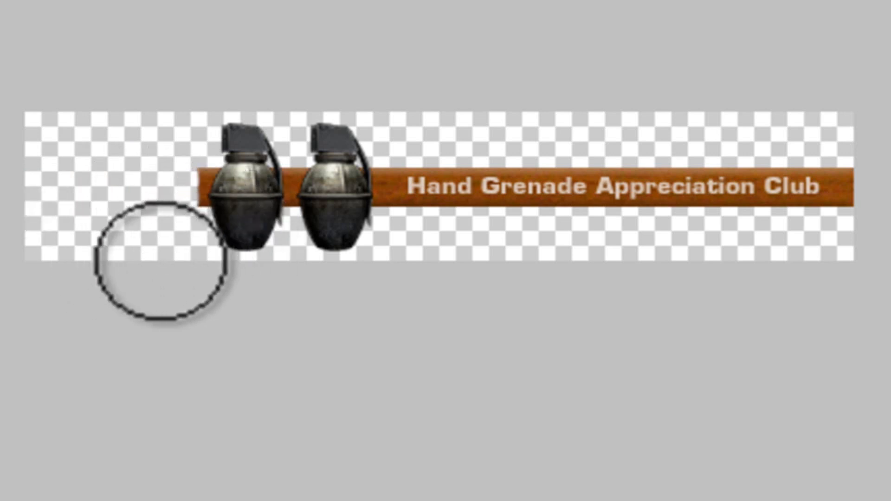
{"action": "mouse_move", "coordinate": [483, 182]}
{"action": "left_mouse_down"}
{"action": "mouse_move", "coordinate": [492, 269]}
{"action": "mouse_move", "coordinate": [577, 252]}
{"action": "mouse_move", "coordinate": [889, 265]}
{"action": "mouse_move", "coordinate": [646, 224]}
{"action": "left_mouse_up"}
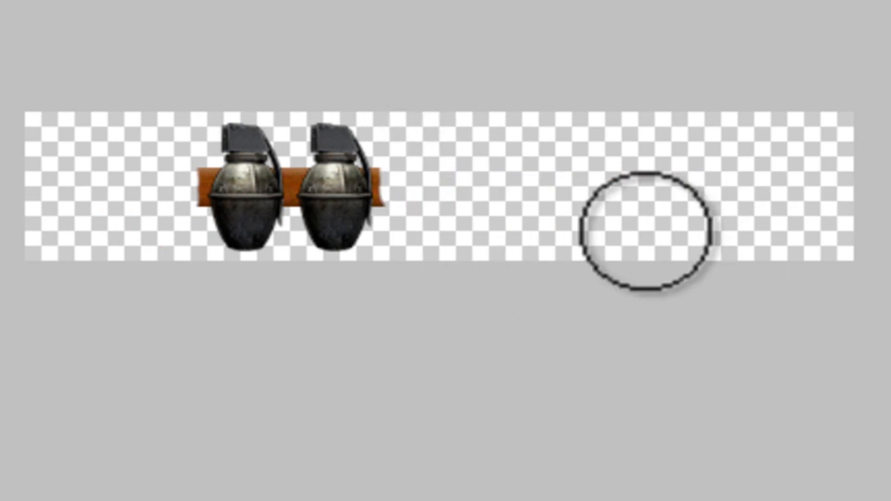
- Erase the left grenade so that only the right one is kept
{"action": "left_click_drag", "start_coordinate": [191, 27], "coordinate": [243, 160]}
{"action": "left_click_drag", "start_coordinate": [307, 218], "coordinate": [305, 298]}
{"action": "left_click_drag", "start_coordinate": [315, 262], "coordinate": [308, 207]}
- Erase the remaining wood along both edges of the grenade with a small eraser
{"action": "key", "text": "ctrl+plus"}
{"action": "key", "text": "ctrl+plus"}
{"action": "key", "text": "ctrl+plus"}
{"action": "key", "text": "ctrl+plus"}
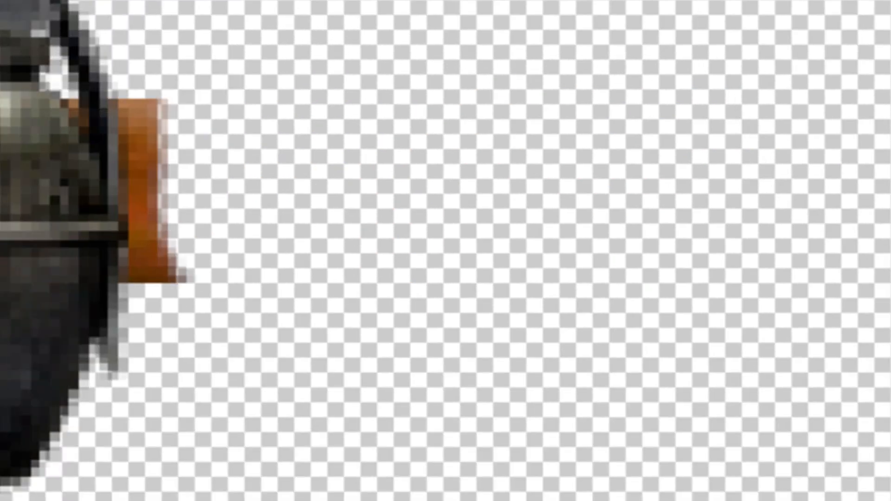
{"action": "left_click_drag", "start_coordinate": [128, 116], "coordinate": [139, 268]}
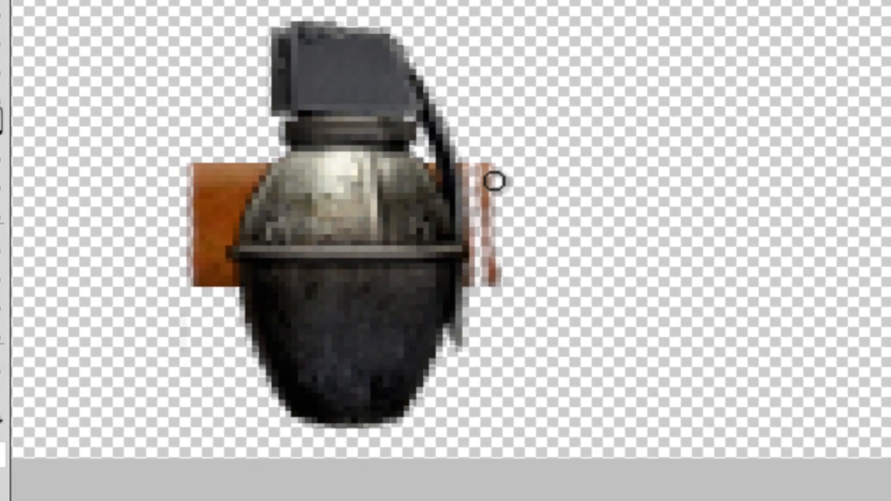
{"action": "mouse_move", "coordinate": [494, 181]}
{"action": "left_mouse_down"}
{"action": "mouse_move", "coordinate": [480, 159]}
{"action": "mouse_move", "coordinate": [497, 290]}
{"action": "mouse_move", "coordinate": [487, 215]}
{"action": "mouse_move", "coordinate": [483, 252]}
{"action": "mouse_move", "coordinate": [497, 292]}
{"action": "mouse_move", "coordinate": [473, 285]}
{"action": "mouse_move", "coordinate": [479, 240]}
{"action": "mouse_move", "coordinate": [467, 156]}
{"action": "mouse_move", "coordinate": [480, 277]}
{"action": "left_mouse_up"}
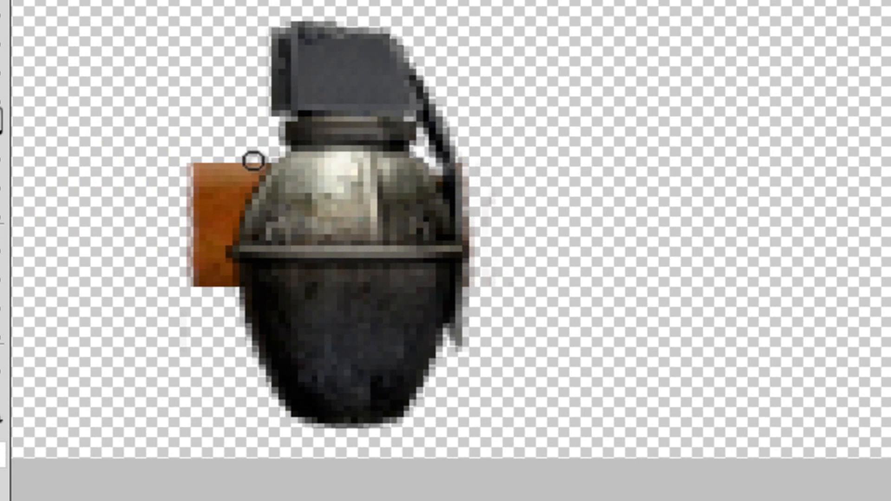
{"action": "mouse_move", "coordinate": [259, 165]}
{"action": "left_mouse_down"}
{"action": "mouse_move", "coordinate": [221, 229]}
{"action": "mouse_move", "coordinate": [225, 287]}
{"action": "mouse_move", "coordinate": [217, 288]}
{"action": "mouse_move", "coordinate": [190, 272]}
{"action": "mouse_move", "coordinate": [191, 152]}
{"action": "mouse_move", "coordinate": [208, 284]}
{"action": "mouse_move", "coordinate": [213, 272]}
{"action": "mouse_move", "coordinate": [200, 265]}
{"action": "mouse_move", "coordinate": [206, 286]}
{"action": "mouse_move", "coordinate": [215, 204]}
{"action": "mouse_move", "coordinate": [209, 252]}
{"action": "mouse_move", "coordinate": [198, 264]}
{"action": "mouse_move", "coordinate": [211, 195]}
{"action": "mouse_move", "coordinate": [206, 162]}
{"action": "mouse_move", "coordinate": [196, 168]}
{"action": "mouse_move", "coordinate": [255, 163]}
{"action": "mouse_move", "coordinate": [223, 202]}
{"action": "mouse_move", "coordinate": [228, 175]}
{"action": "mouse_move", "coordinate": [216, 187]}
{"action": "mouse_move", "coordinate": [219, 176]}
{"action": "mouse_move", "coordinate": [215, 221]}
{"action": "mouse_move", "coordinate": [197, 238]}
{"action": "mouse_move", "coordinate": [201, 180]}
{"action": "mouse_move", "coordinate": [184, 256]}
{"action": "mouse_move", "coordinate": [198, 175]}
{"action": "mouse_move", "coordinate": [226, 159]}
{"action": "mouse_move", "coordinate": [213, 188]}
{"action": "mouse_move", "coordinate": [233, 174]}
{"action": "mouse_move", "coordinate": [209, 185]}
{"action": "left_mouse_up"}
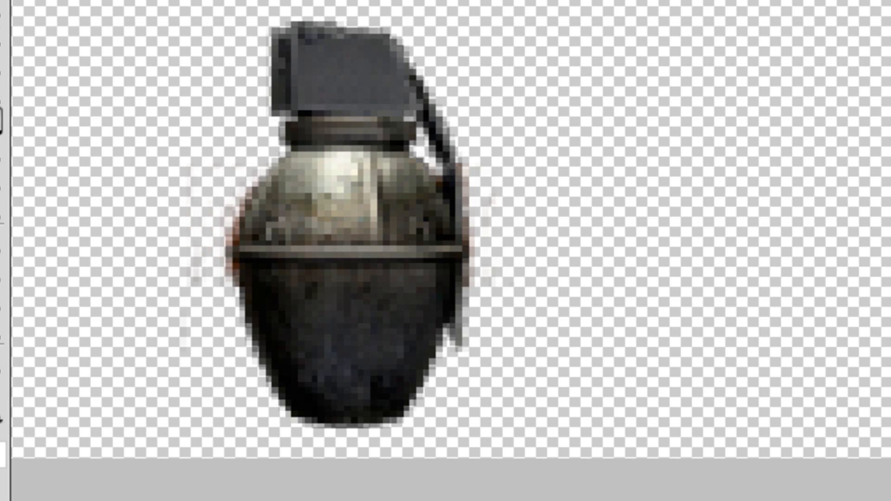
- Select the entire grenades.png canvas and copy the cut-out grenade
{"action": "left_click", "coordinate": [208, 0]}
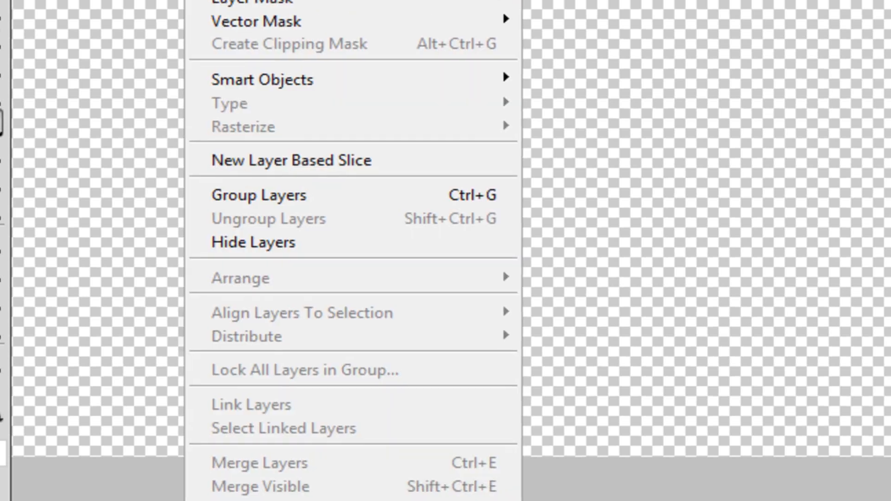
{"action": "mouse_move", "coordinate": [260, 26]}
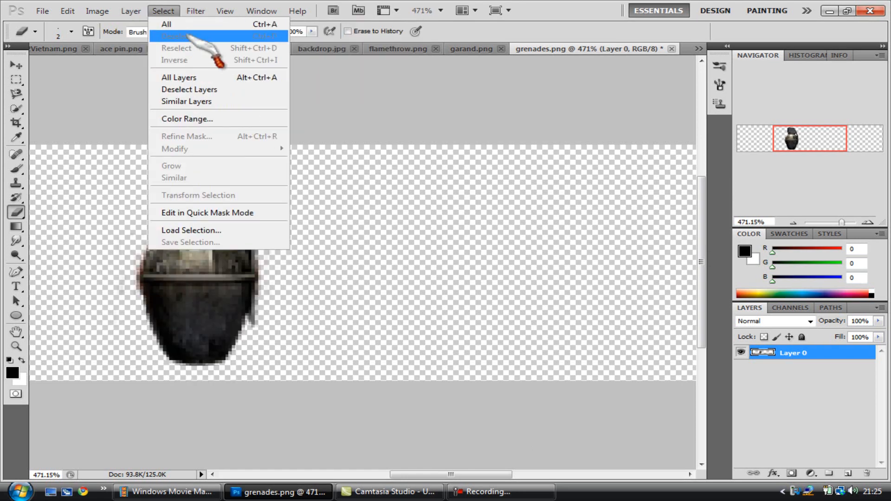
{"action": "left_click", "coordinate": [190, 25]}
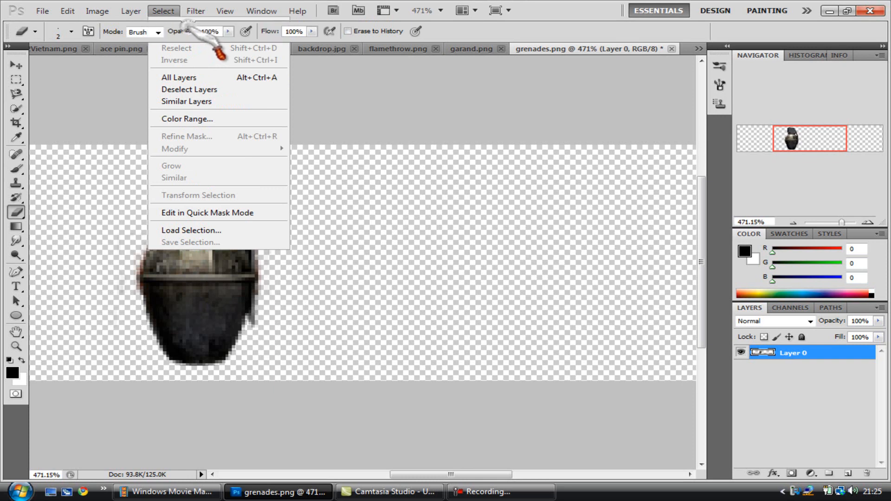
{"action": "left_click", "coordinate": [68, 11]}
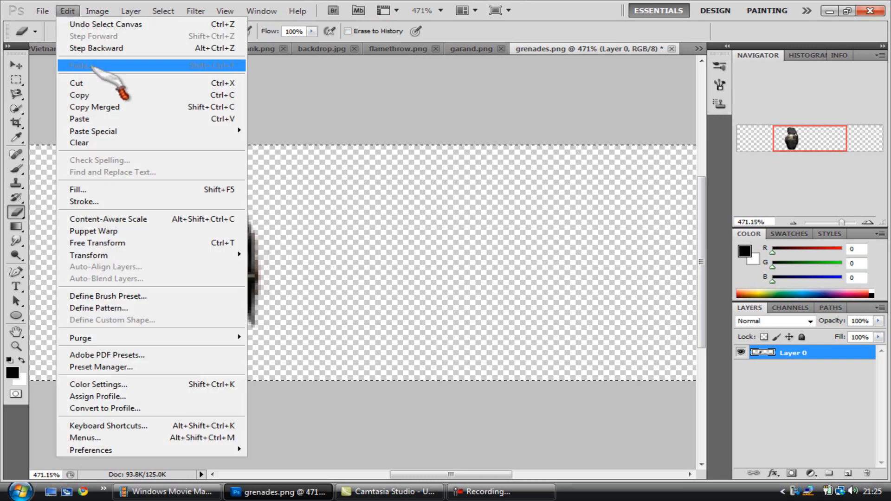
{"action": "left_click", "coordinate": [226, 94]}
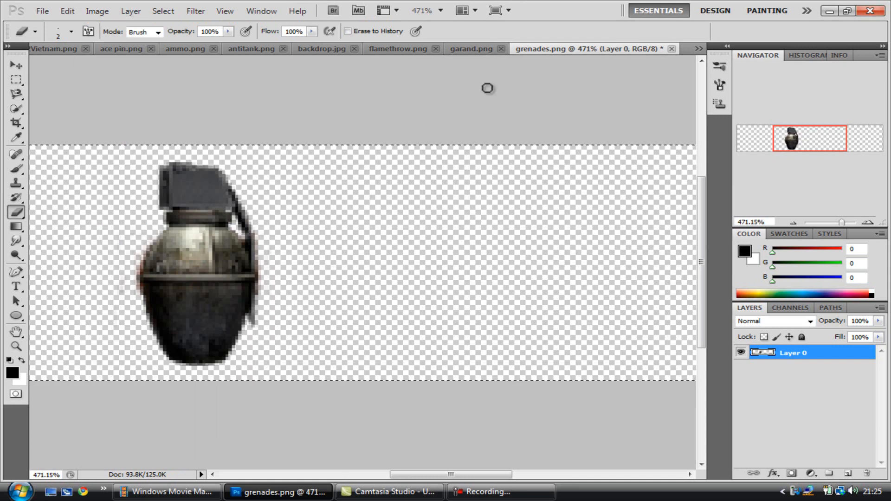
- Paste the grenade into tutoriallayout.psd and move it to the outer edge of the upper panel's lower-left corner
{"action": "left_click", "coordinate": [698, 48]}
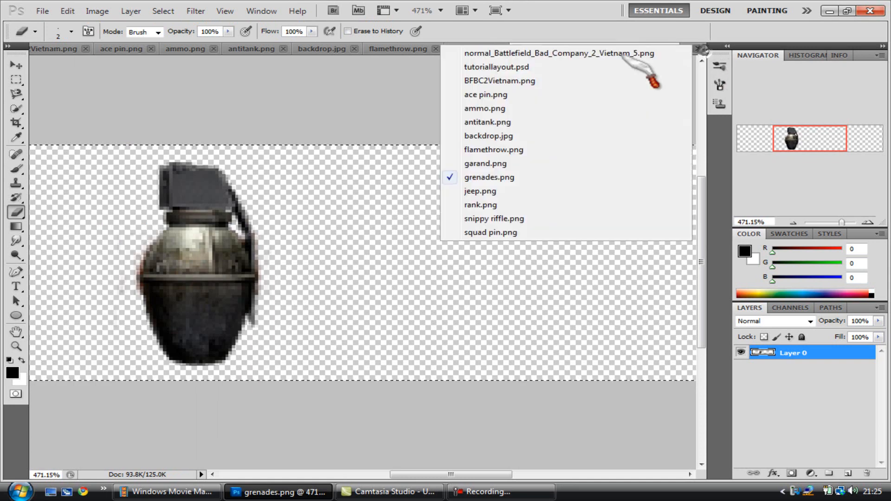
{"action": "left_click", "coordinate": [510, 67]}
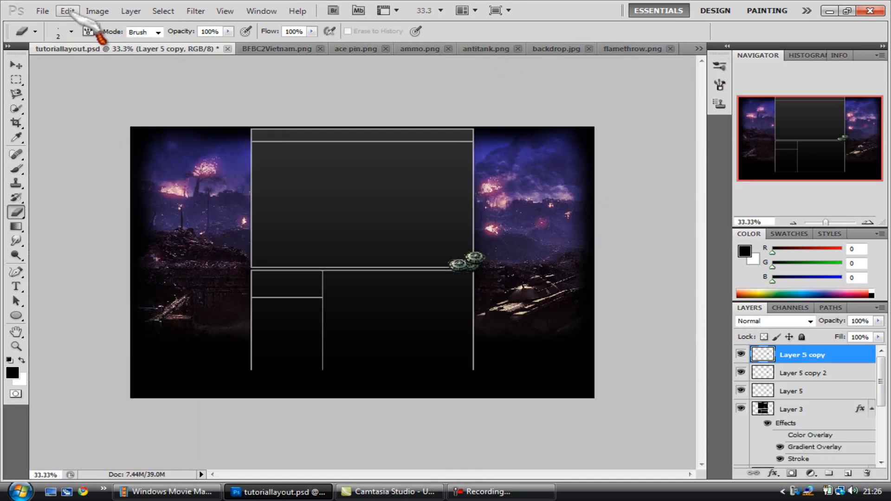
{"action": "left_click", "coordinate": [67, 10]}
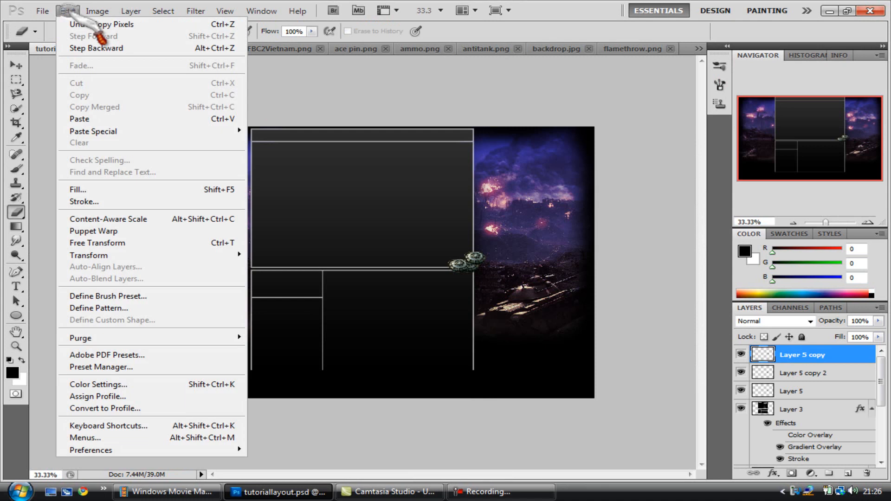
{"action": "left_click", "coordinate": [126, 120]}
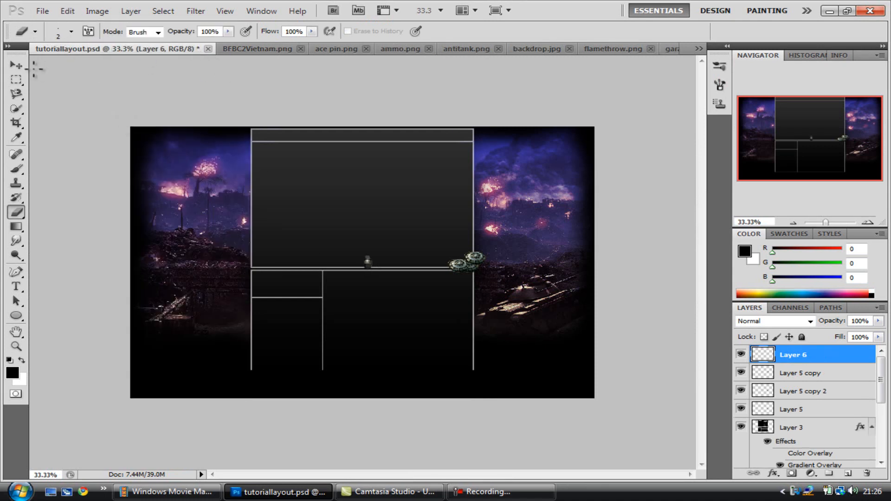
{"action": "left_click", "coordinate": [21, 70]}
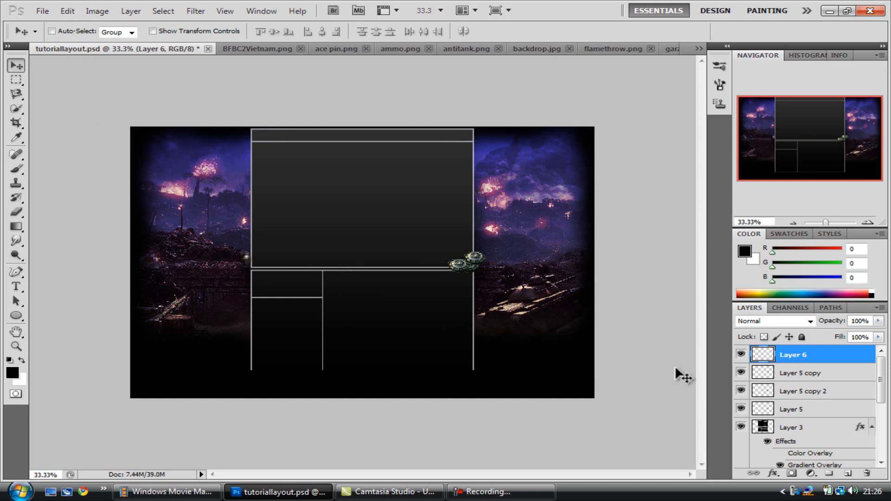
- Duplicate the grenade layer, rotate the copy 90° counter-clockwise and place it against the original at the upper panel's lower-left corner
{"action": "right_click", "coordinate": [795, 355]}
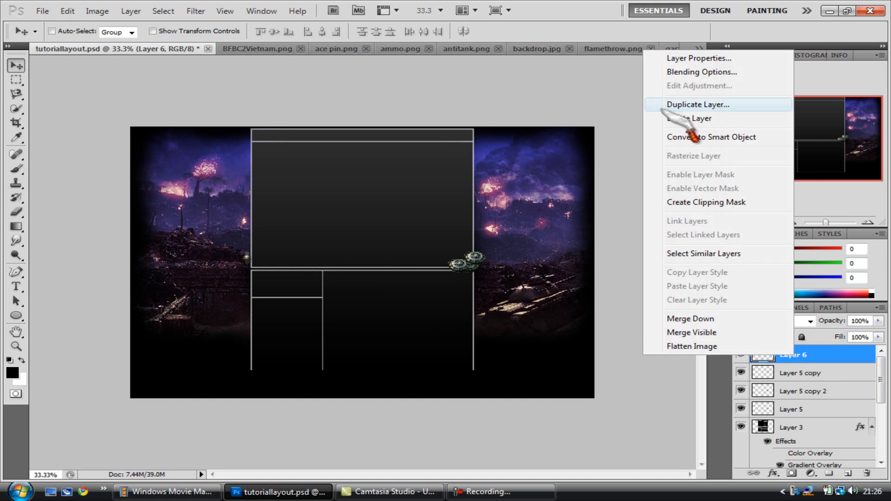
{"action": "left_click", "coordinate": [565, 148]}
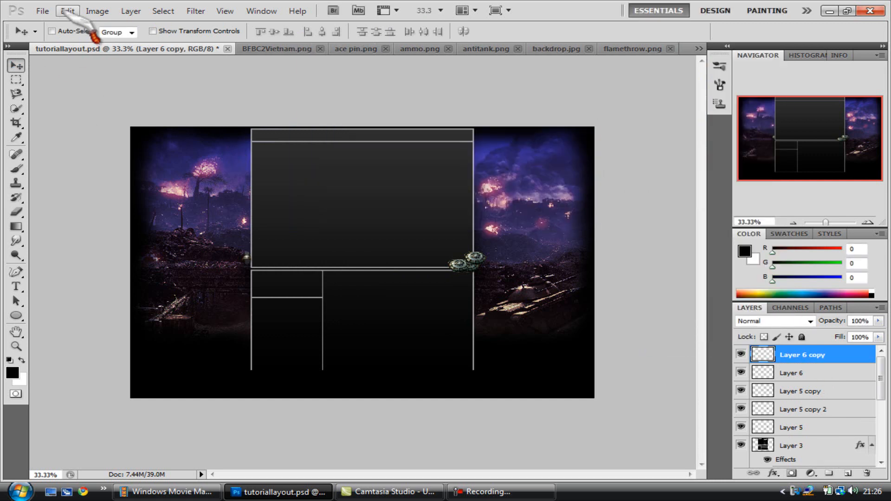
{"action": "left_click", "coordinate": [67, 11]}
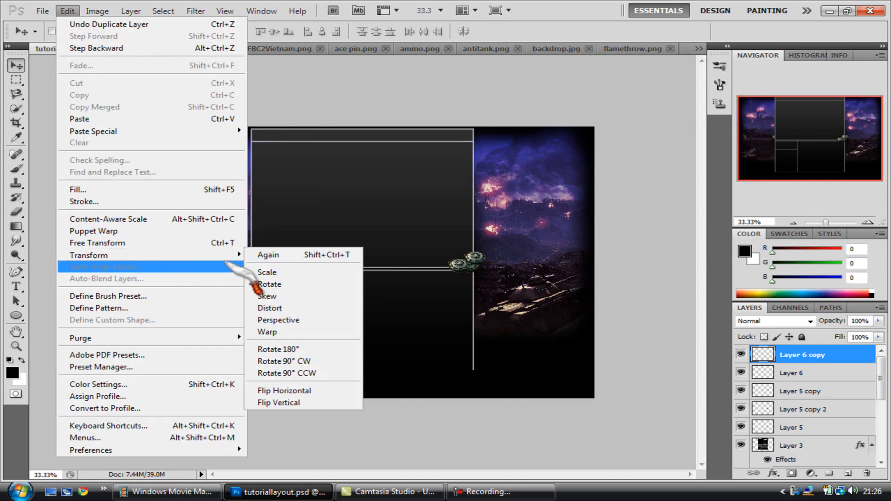
{"action": "mouse_move", "coordinate": [237, 257]}
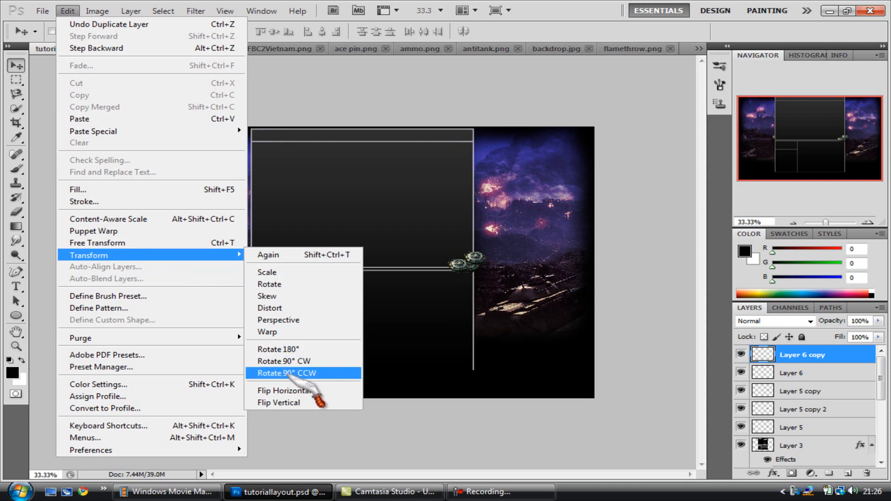
{"action": "left_click", "coordinate": [290, 373]}
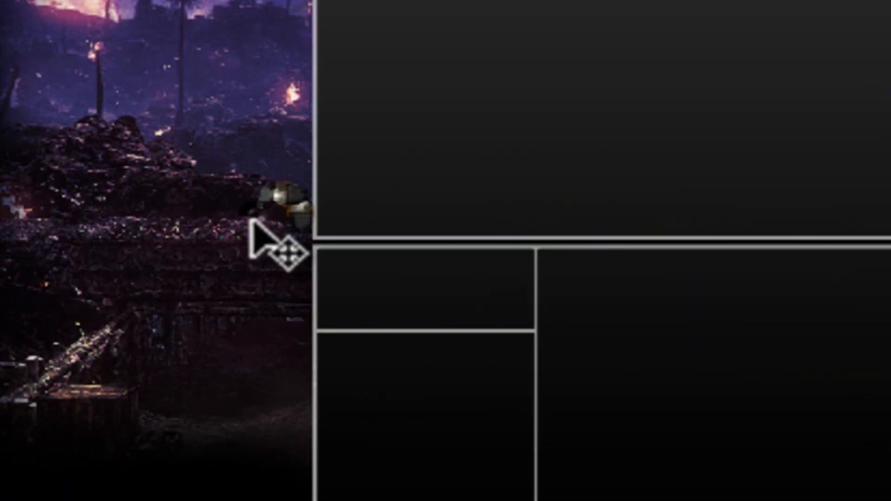
{"action": "left_click_drag", "start_coordinate": [230, 261], "coordinate": [235, 271]}
{"action": "left_click_drag", "start_coordinate": [307, 223], "coordinate": [296, 199]}
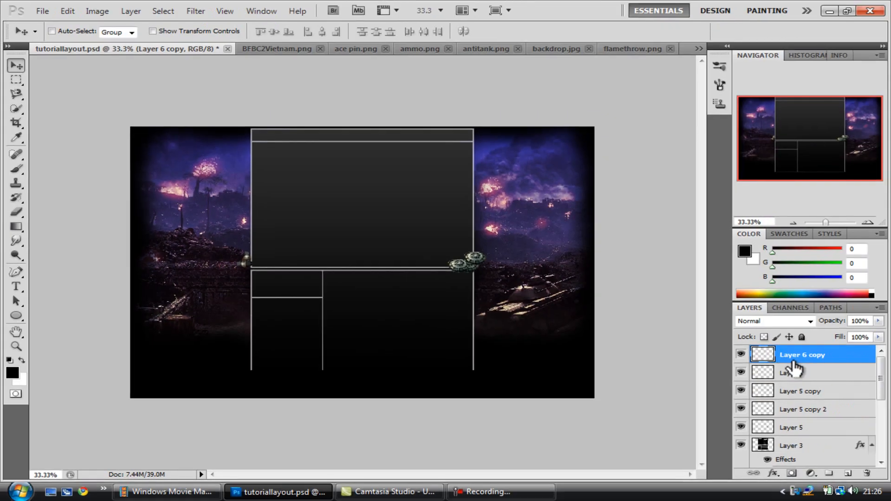
- Move the two grenade layers, Layer 6 copy and Layer 6, between the gradiant layer and Layer 4 in the layer stack
{"action": "left_click_drag", "start_coordinate": [795, 371], "coordinate": [820, 452]}
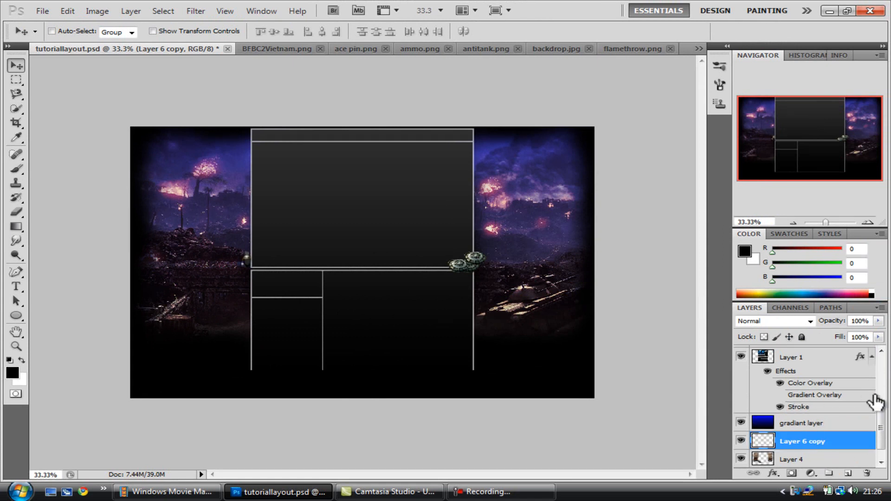
{"action": "left_click_drag", "start_coordinate": [884, 416], "coordinate": [884, 356]}
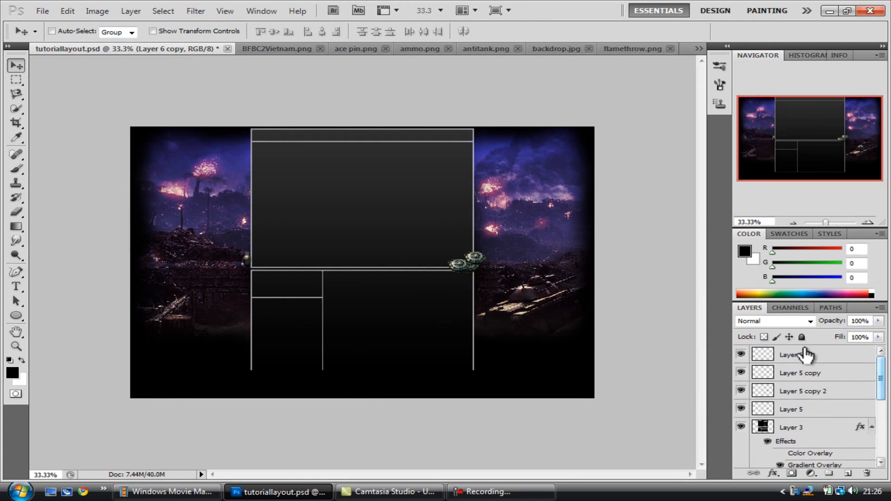
{"action": "scroll", "coordinate": [812, 388], "scroll_direction": "down", "scroll_amount": 5}
{"action": "left_click_drag", "start_coordinate": [829, 462], "coordinate": [822, 436]}
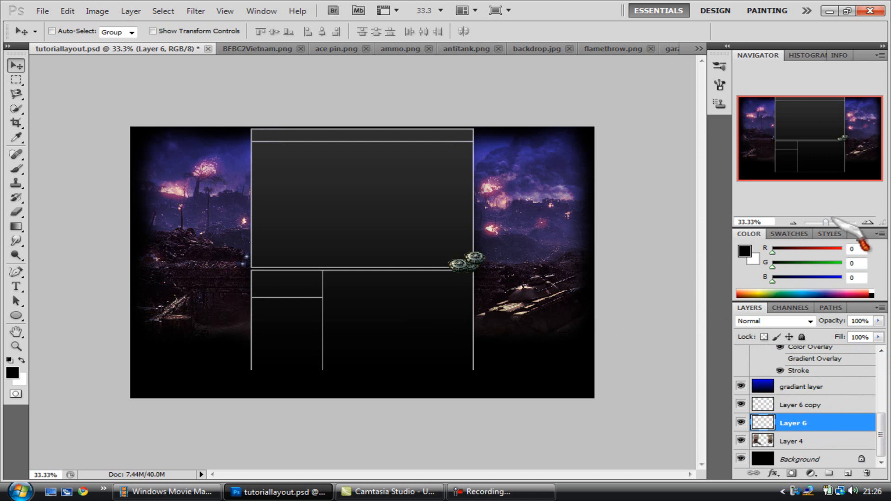
- Move the three mine layers, Layer 5, Layer 5 copy and Layer 5 copy 2, below the gradiant layer and above the grenades
{"action": "left_click_drag", "start_coordinate": [827, 224], "coordinate": [821, 224]}
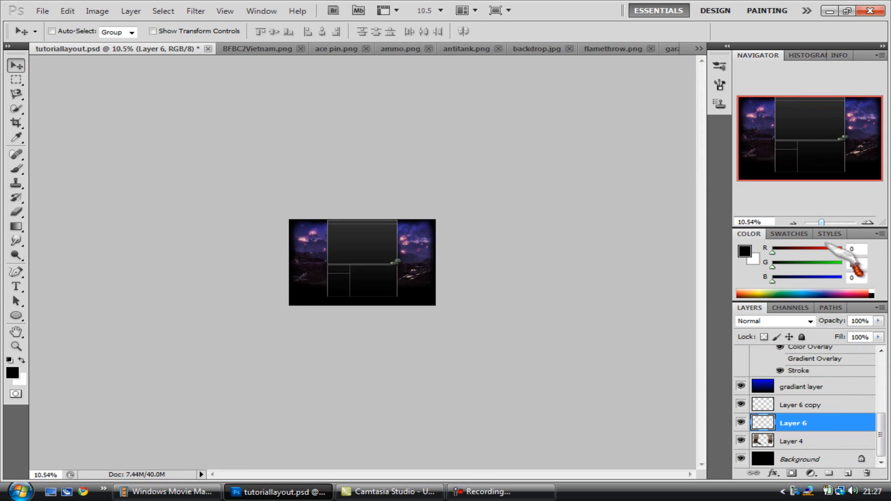
{"action": "left_click_drag", "start_coordinate": [887, 436], "coordinate": [887, 373]}
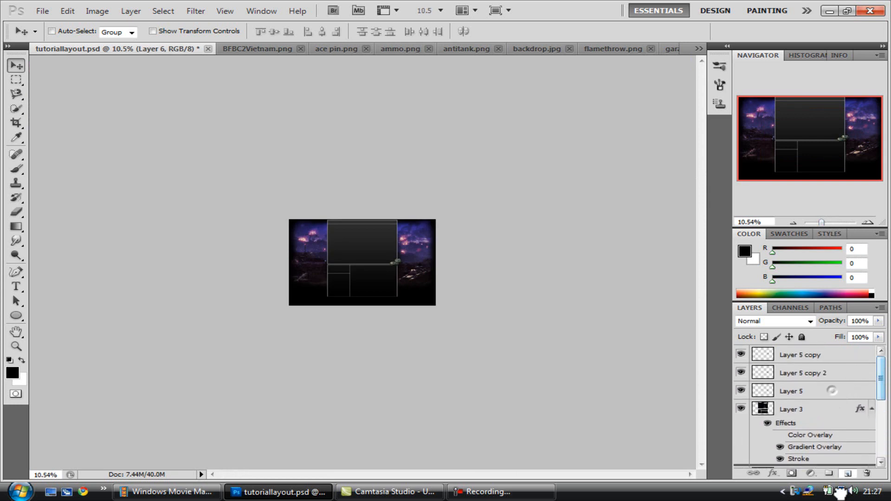
{"action": "scroll", "coordinate": [839, 459], "scroll_direction": "down", "scroll_amount": 3}
{"action": "left_click", "coordinate": [856, 455]}
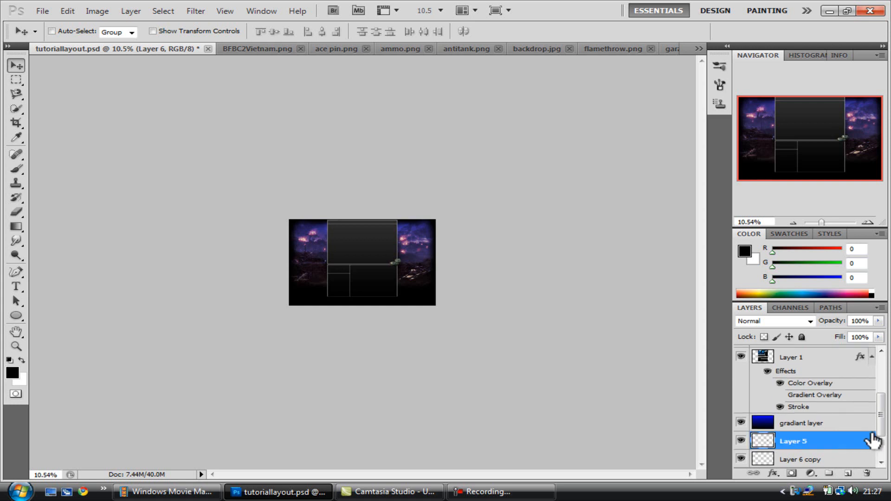
{"action": "left_click_drag", "start_coordinate": [887, 417], "coordinate": [870, 351]}
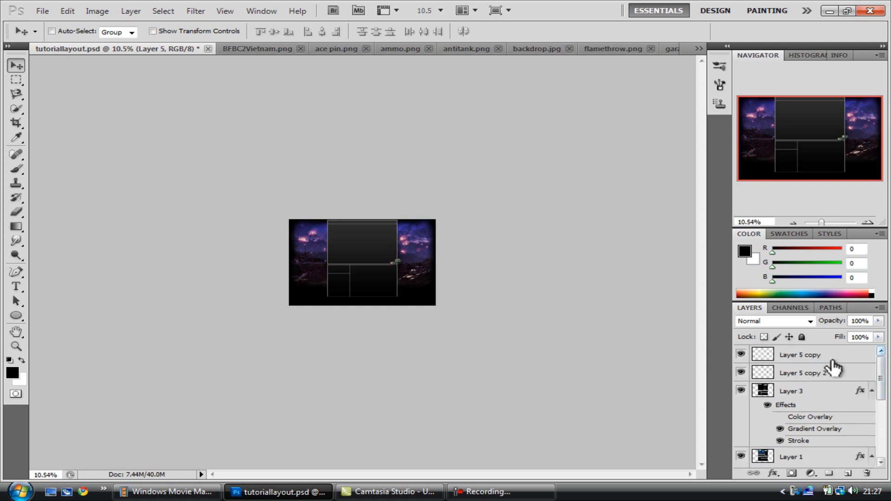
{"action": "scroll", "coordinate": [836, 433], "scroll_direction": "down", "scroll_amount": 5}
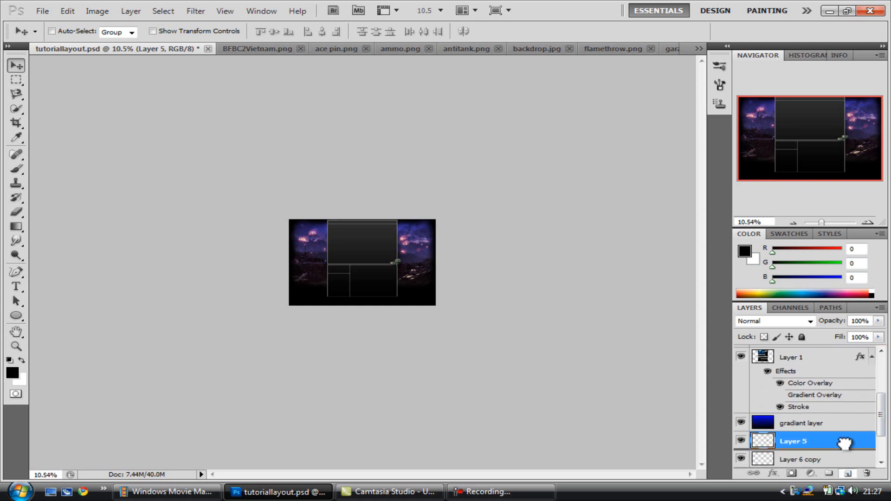
{"action": "left_click_drag", "start_coordinate": [845, 441], "coordinate": [845, 441]}
{"action": "left_click_drag", "start_coordinate": [880, 417], "coordinate": [881, 374]}
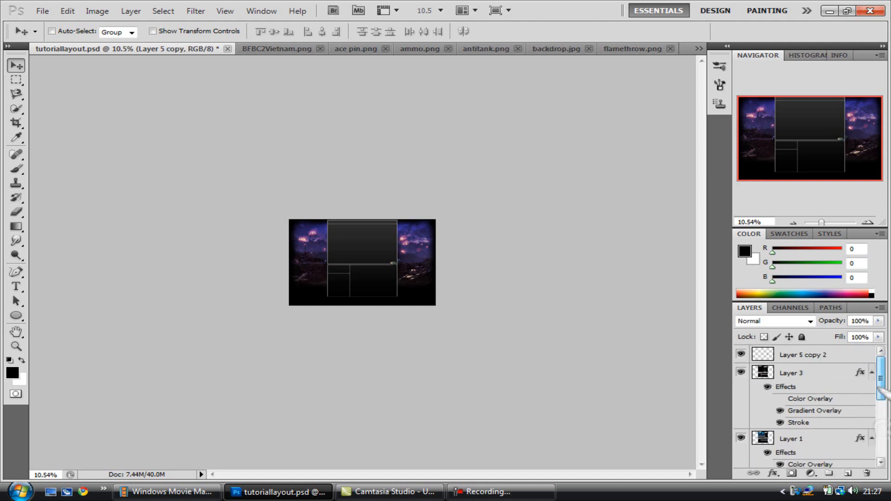
{"action": "scroll", "coordinate": [807, 359], "scroll_direction": "down", "scroll_amount": 5}
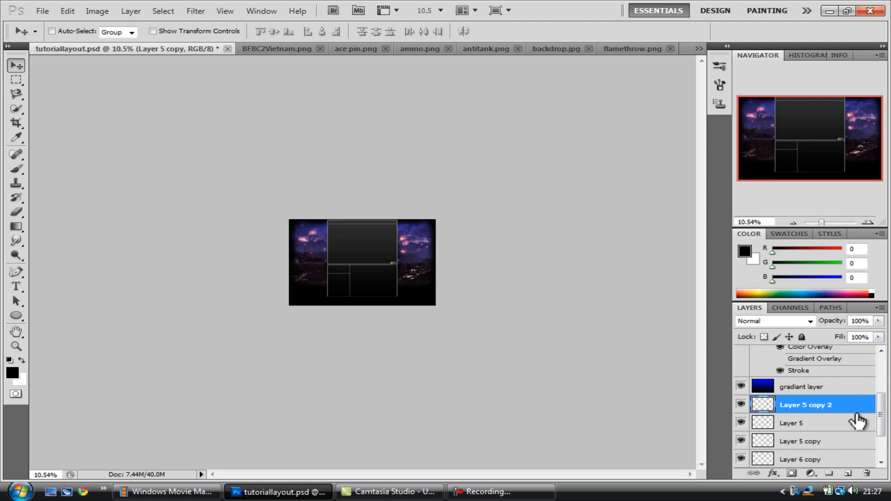
- Move the gradiant layer to the top of the layer stack and enlarge the layout view to 50%
{"action": "scroll", "coordinate": [797, 388], "scroll_direction": "up", "scroll_amount": 4}
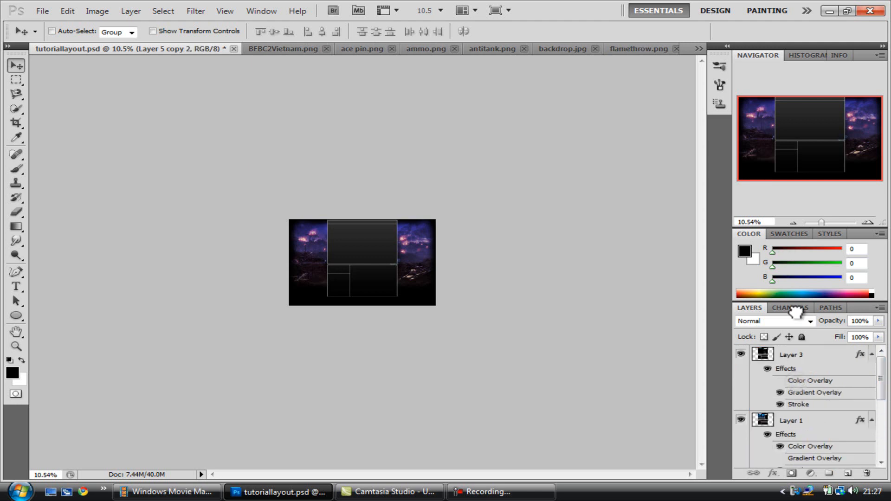
{"action": "left_click_drag", "start_coordinate": [798, 349], "coordinate": [802, 345]}
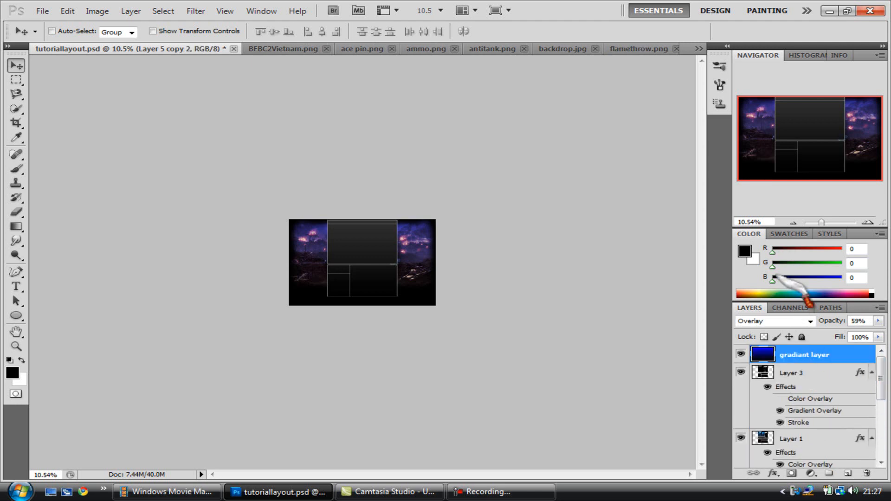
{"action": "left_click", "coordinate": [870, 224]}
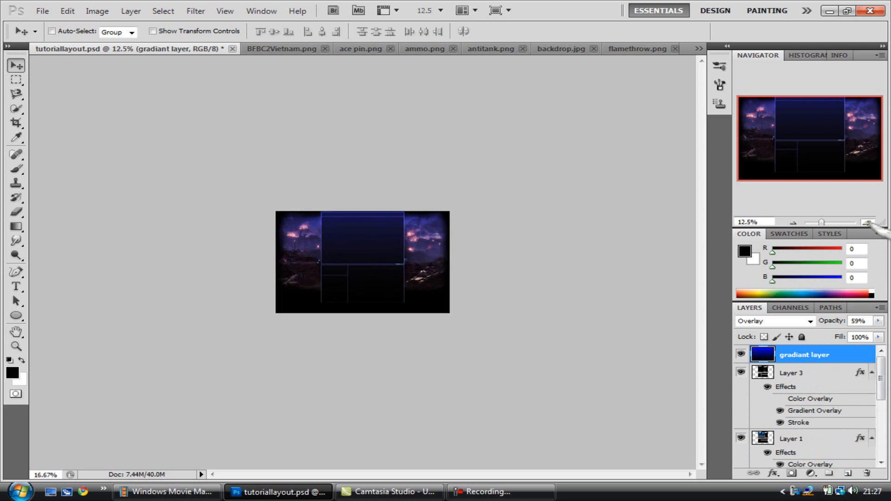
{"action": "left_click", "coordinate": [869, 223]}
{"action": "left_click", "coordinate": [869, 224]}
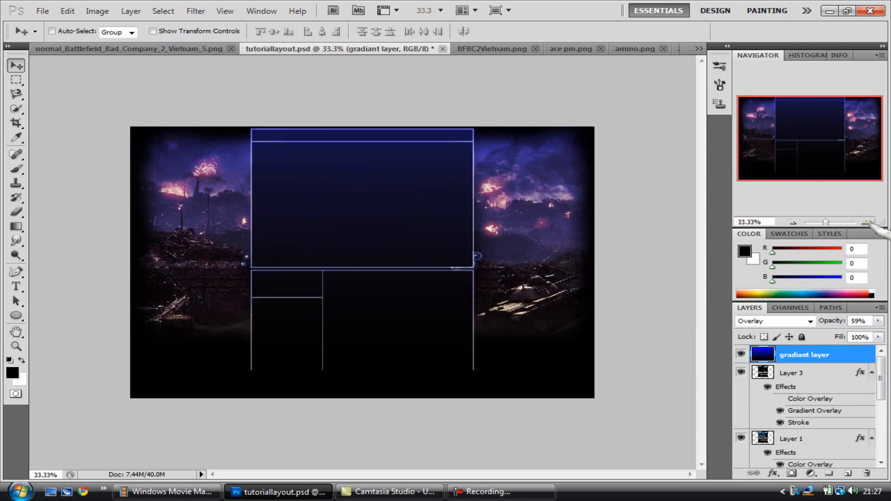
{"action": "left_click", "coordinate": [869, 224]}
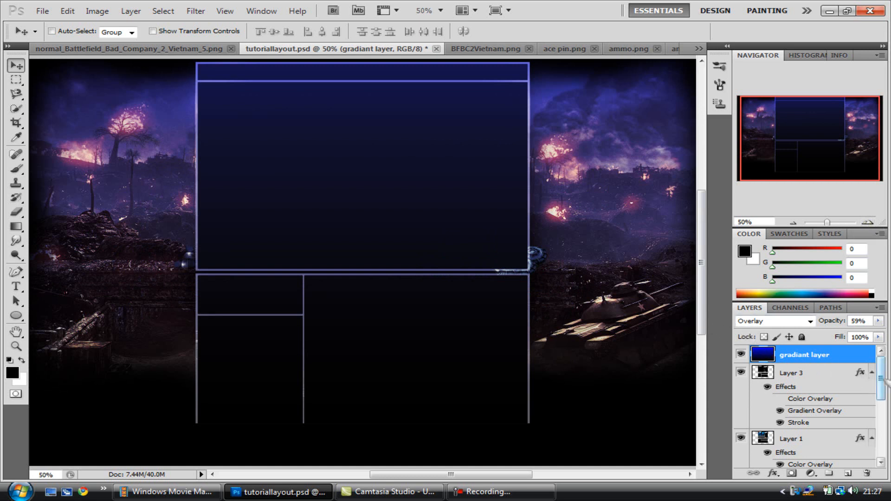
{"action": "scroll", "coordinate": [882, 379], "scroll_direction": "down", "scroll_amount": 3}
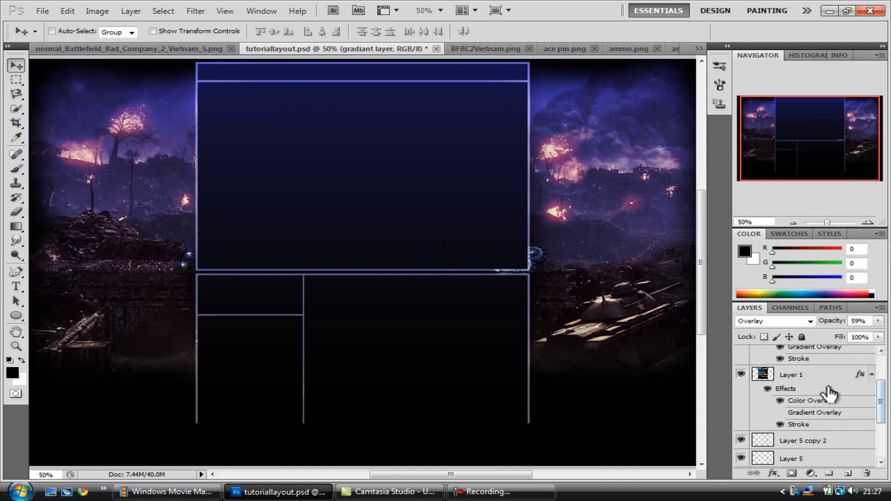
{"action": "left_click_drag", "start_coordinate": [829, 392], "coordinate": [831, 441]}
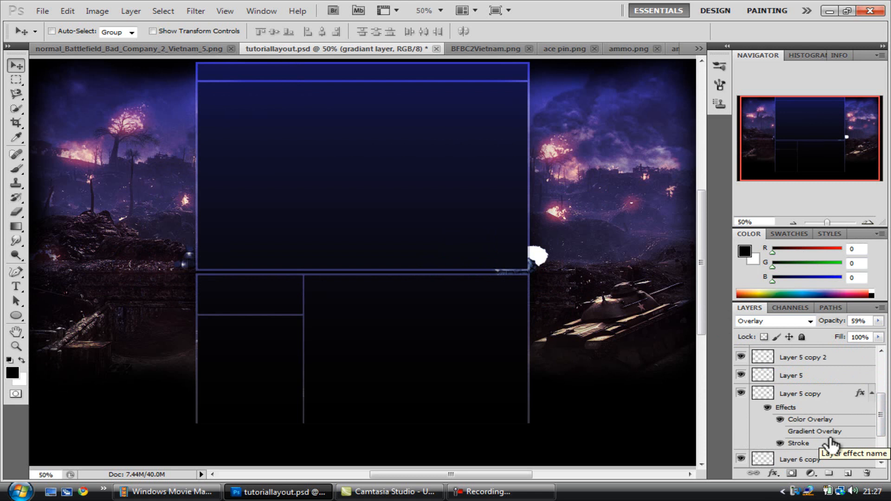
{"action": "key", "text": "ctrl+z"}
{"action": "left_click_drag", "start_coordinate": [876, 417], "coordinate": [876, 361]}
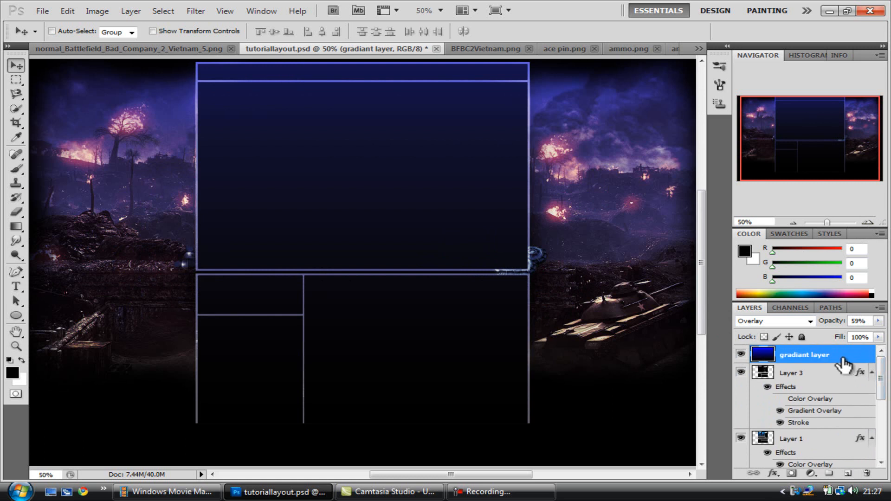
- Move the mine layers, Layer 5 copy, Layer 5 copy 2 and Layer 5, directly below the gradiant layer and above Layer 3
{"action": "left_click_drag", "start_coordinate": [885, 380], "coordinate": [888, 437]}
{"action": "left_click_drag", "start_coordinate": [817, 415], "coordinate": [817, 441]}
{"action": "scroll", "coordinate": [819, 441], "scroll_direction": "up", "scroll_amount": 5}
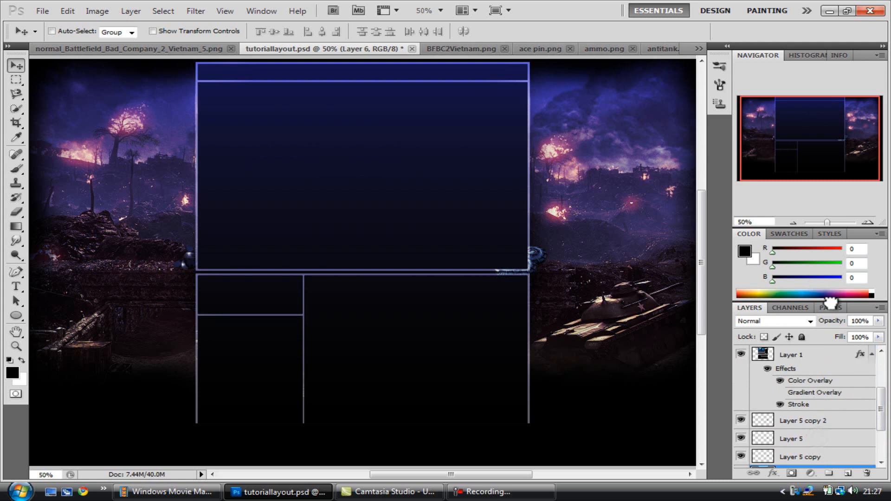
{"action": "mouse_move", "coordinate": [831, 366]}
{"action": "left_mouse_down"}
{"action": "mouse_move", "coordinate": [829, 322]}
{"action": "mouse_move", "coordinate": [825, 363]}
{"action": "left_mouse_up"}
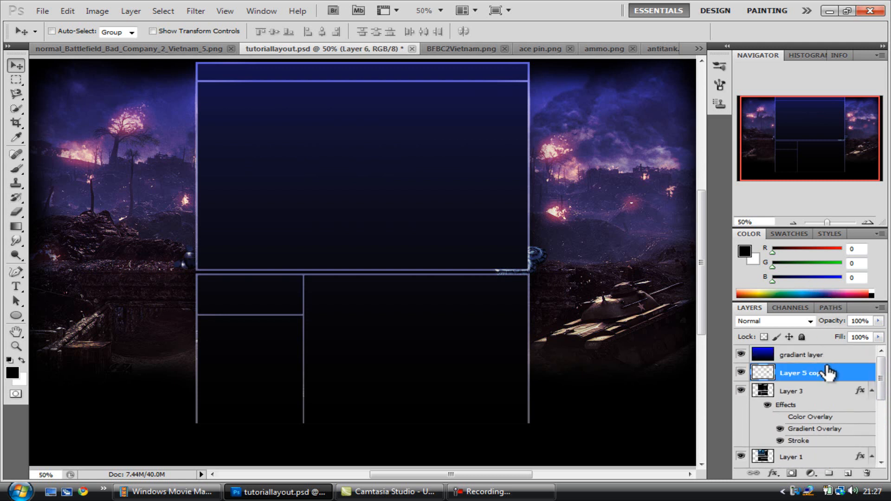
{"action": "scroll", "coordinate": [884, 407], "scroll_direction": "down", "scroll_amount": 3}
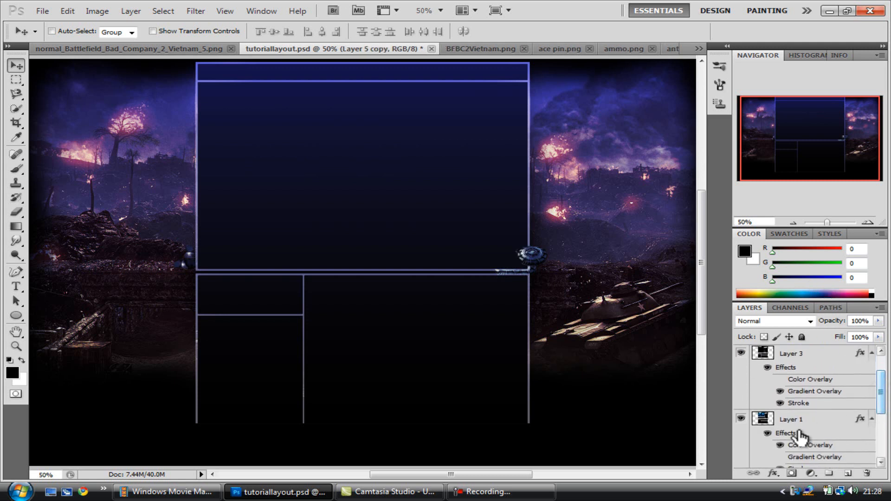
{"action": "scroll", "coordinate": [884, 406], "scroll_direction": "down", "scroll_amount": 4}
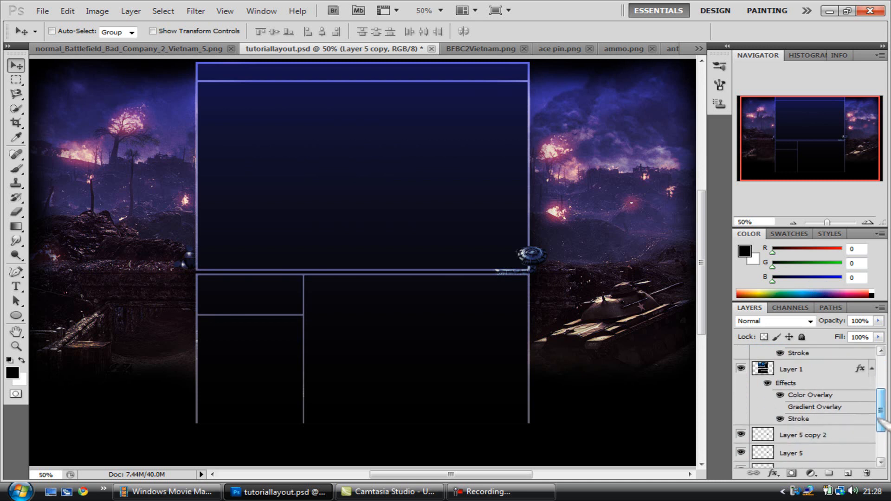
{"action": "mouse_move", "coordinate": [823, 437]}
{"action": "left_mouse_down"}
{"action": "mouse_move", "coordinate": [825, 322]}
{"action": "mouse_move", "coordinate": [829, 383]}
{"action": "left_mouse_up"}
{"action": "scroll", "coordinate": [828, 434], "scroll_direction": "down", "scroll_amount": 5}
{"action": "scroll", "coordinate": [828, 432], "scroll_direction": "up", "scroll_amount": 4}
{"action": "left_click_drag", "start_coordinate": [822, 374], "coordinate": [823, 376]}
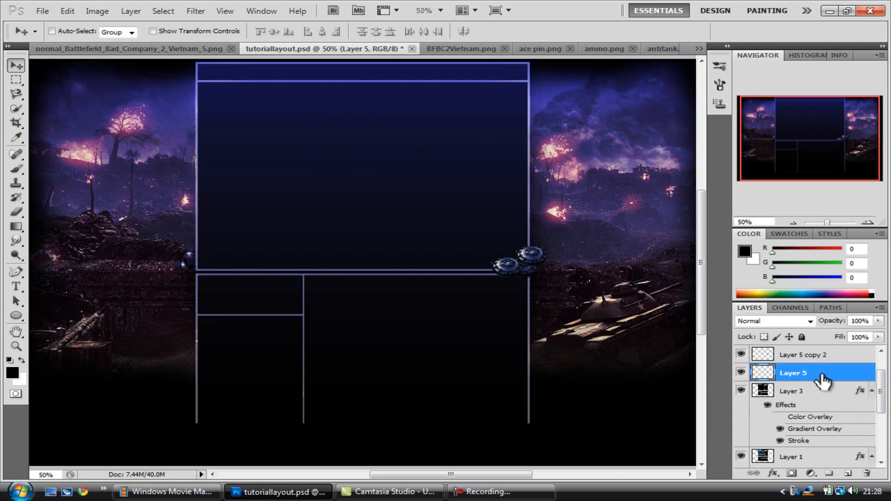
- Move the grenade layers, Layer 6 and Layer 6 copy, between Layer 5 and Layer 3 and reposition both grenades inside the upper panel's lower-left corner
{"action": "left_click_drag", "start_coordinate": [881, 392], "coordinate": [885, 431]}
{"action": "left_click_drag", "start_coordinate": [792, 439], "coordinate": [795, 422]}
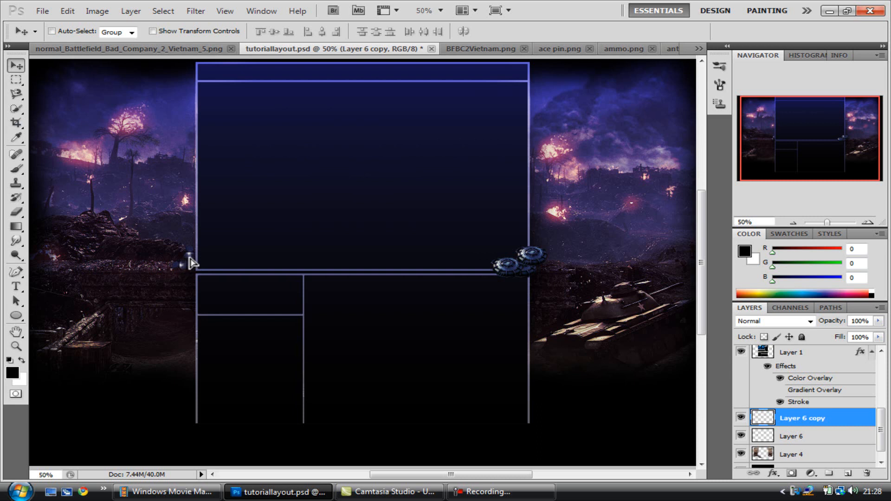
{"action": "left_click_drag", "start_coordinate": [791, 425], "coordinate": [795, 371]}
{"action": "left_click_drag", "start_coordinate": [879, 398], "coordinate": [881, 424]}
{"action": "scroll", "coordinate": [831, 345], "scroll_direction": "up", "scroll_amount": 3}
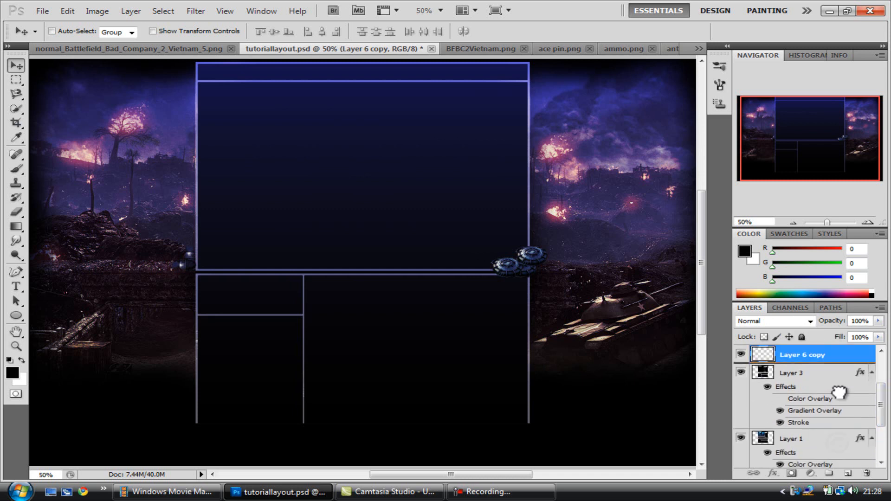
{"action": "left_click_drag", "start_coordinate": [838, 351], "coordinate": [844, 363]}
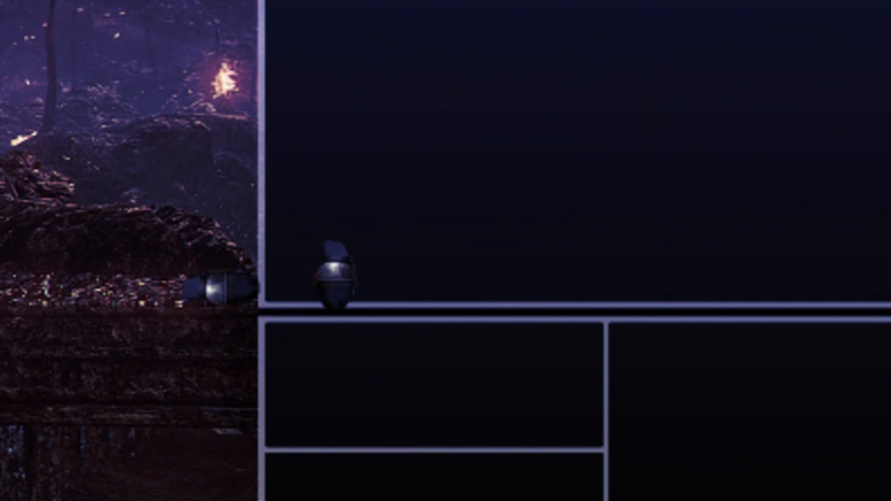
{"action": "left_click_drag", "start_coordinate": [243, 309], "coordinate": [304, 306]}
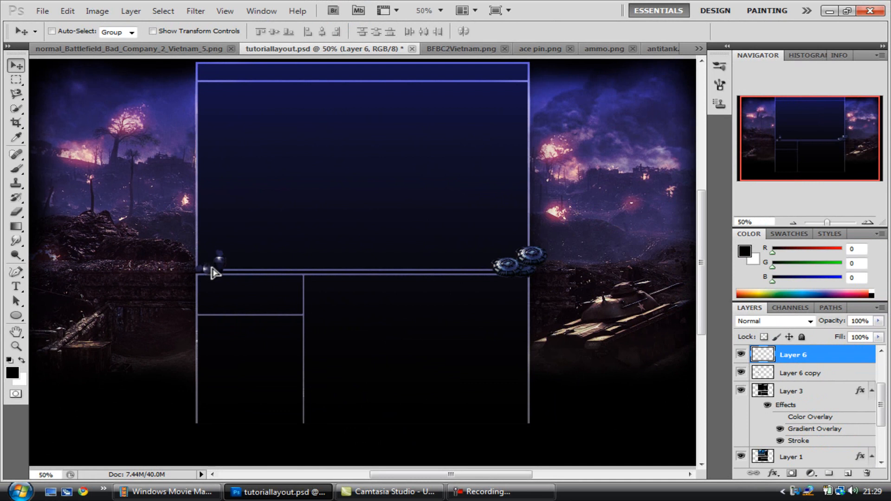
{"action": "left_click", "coordinate": [795, 373]}
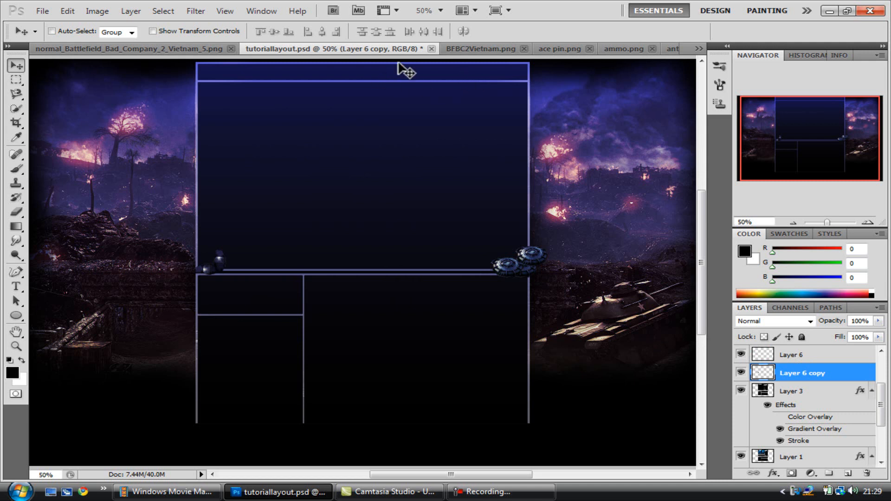
- Switch to the garand.png document
{"action": "left_click", "coordinate": [698, 48]}
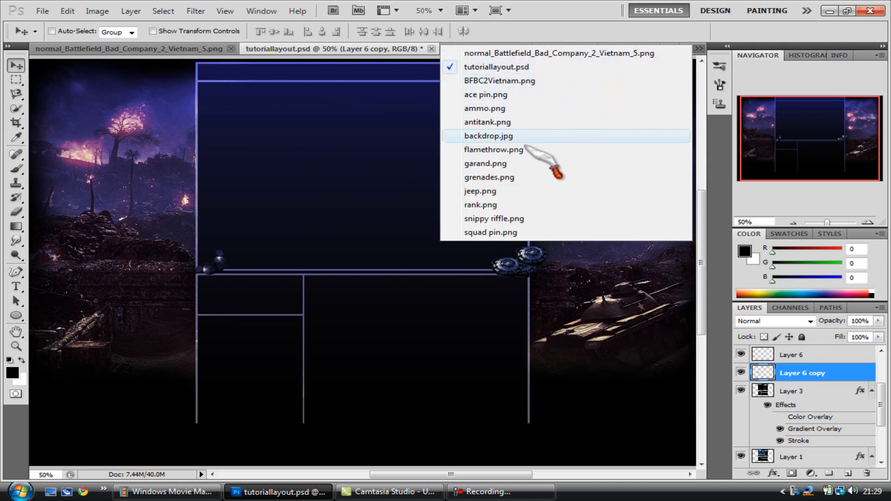
{"action": "left_click", "coordinate": [529, 165]}
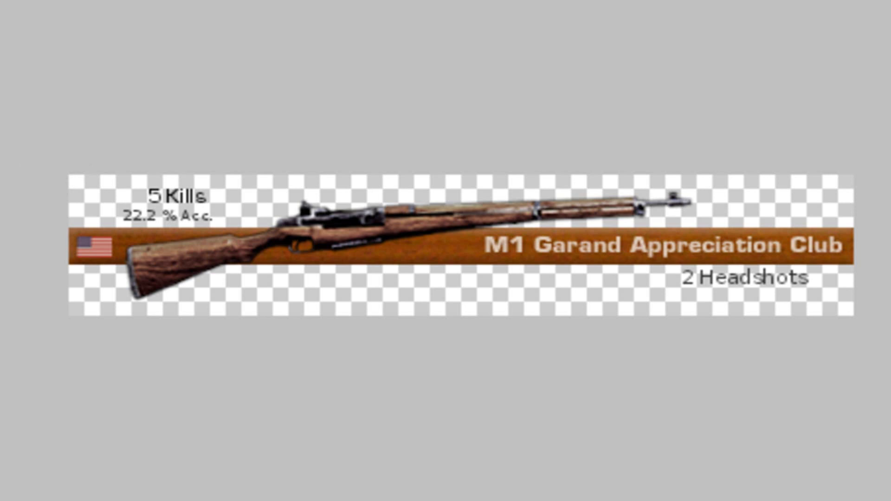
- Try to erase the orange banner and its lettering below the rifle's barrel, enlarging the eraser brush to 5 px
{"action": "mouse_move", "coordinate": [861, 219]}
{"action": "left_mouse_down"}
{"action": "mouse_move", "coordinate": [827, 251]}
{"action": "mouse_move", "coordinate": [876, 251]}
{"action": "mouse_move", "coordinate": [685, 281]}
{"action": "mouse_move", "coordinate": [761, 284]}
{"action": "left_mouse_up"}
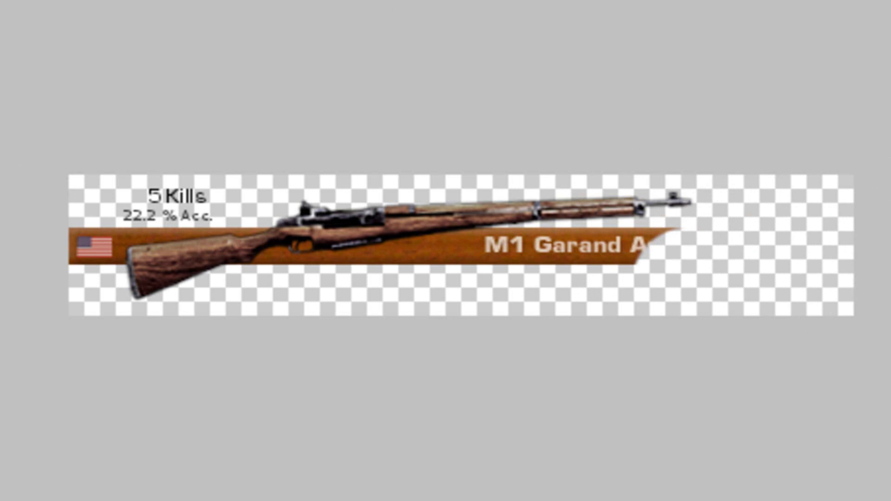
{"action": "left_click_drag", "start_coordinate": [831, 222], "coordinate": [839, 223]}
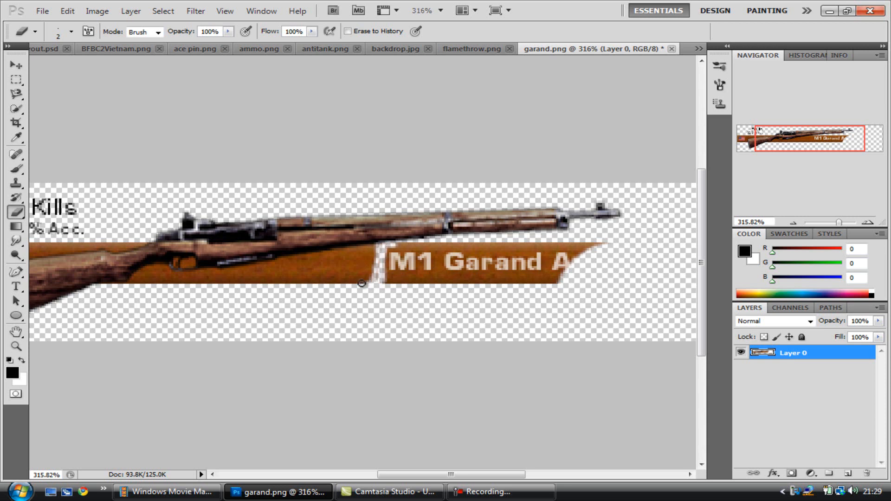
{"action": "left_click", "coordinate": [71, 31]}
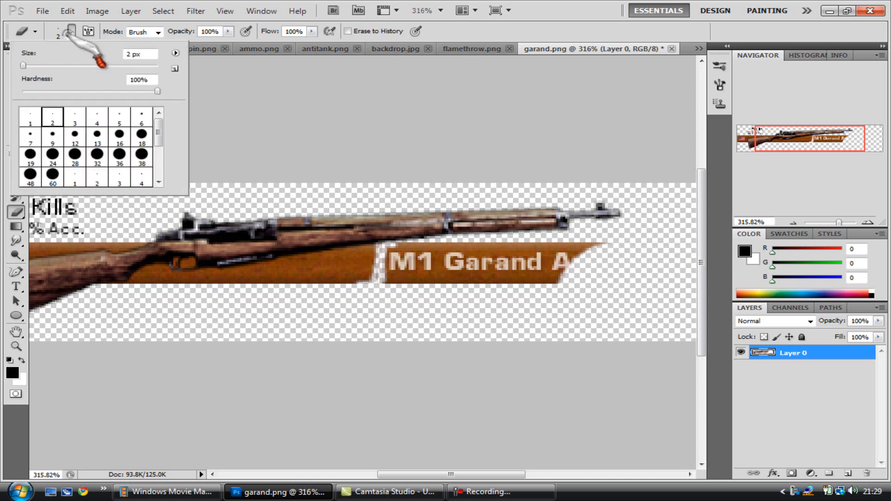
{"action": "left_click", "coordinate": [120, 121]}
{"action": "mouse_move", "coordinate": [279, 279]}
{"action": "left_mouse_down"}
{"action": "mouse_move", "coordinate": [368, 275]}
{"action": "mouse_move", "coordinate": [355, 267]}
{"action": "mouse_move", "coordinate": [375, 251]}
{"action": "mouse_move", "coordinate": [241, 276]}
{"action": "mouse_move", "coordinate": [284, 282]}
{"action": "mouse_move", "coordinate": [273, 278]}
{"action": "mouse_move", "coordinate": [352, 260]}
{"action": "mouse_move", "coordinate": [340, 264]}
{"action": "mouse_move", "coordinate": [346, 269]}
{"action": "left_mouse_up"}
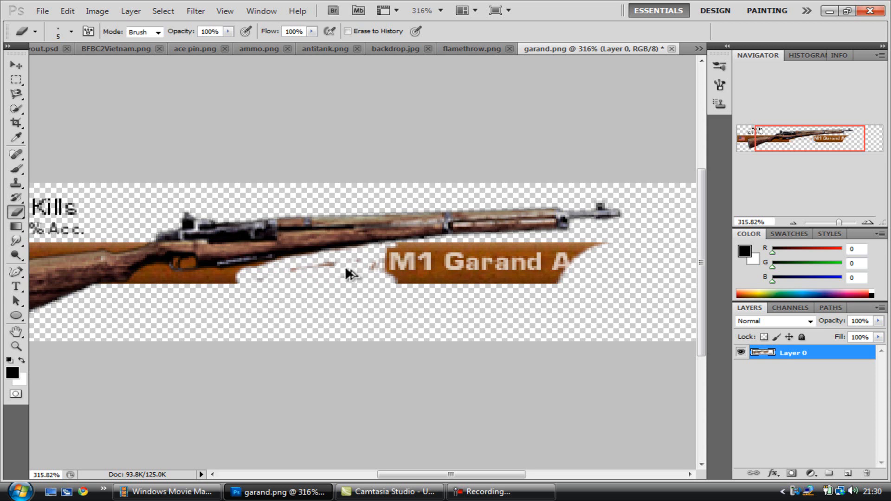
- Undo all the eraser strokes made on the rifle image
{"action": "key", "text": "ctrl+alt+z"}
{"action": "key", "text": "ctrl+alt+z"}
{"action": "key", "text": "ctrl+alt+z"}
{"action": "key", "text": "ctrl+alt+z"}
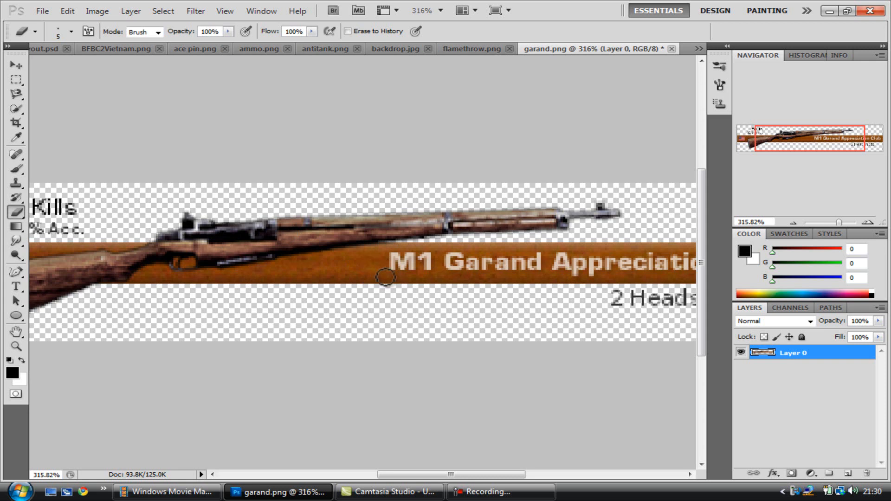
- Erase the "2 Headshots", "5 Kills" and "22.2 % Acc." captions, the flag, and the orange banner behind and above the rifle's stock
{"action": "left_click_drag", "start_coordinate": [404, 474], "coordinate": [482, 474]}
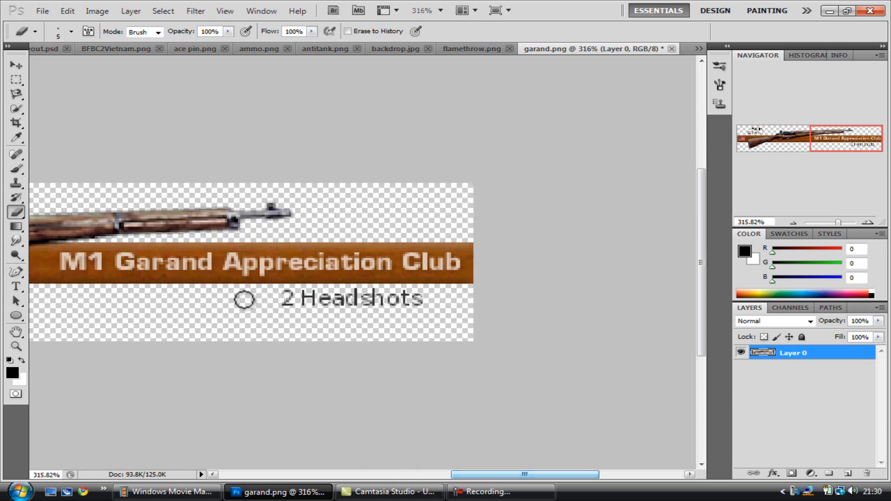
{"action": "mouse_move", "coordinate": [284, 294]}
{"action": "left_mouse_down"}
{"action": "mouse_move", "coordinate": [424, 294]}
{"action": "mouse_move", "coordinate": [290, 302]}
{"action": "mouse_move", "coordinate": [339, 306]}
{"action": "left_mouse_up"}
{"action": "mouse_move", "coordinate": [457, 475]}
{"action": "left_mouse_down"}
{"action": "mouse_move", "coordinate": [506, 474]}
{"action": "mouse_move", "coordinate": [282, 474]}
{"action": "mouse_move", "coordinate": [335, 473]}
{"action": "left_mouse_up"}
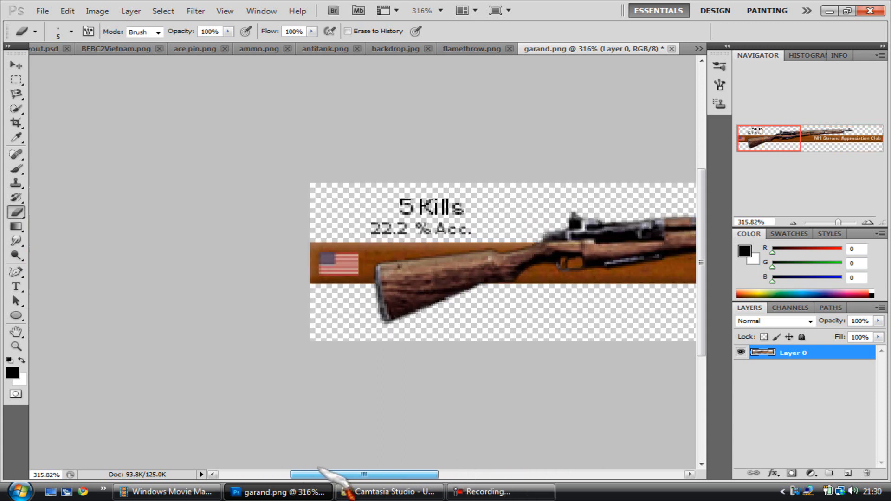
{"action": "mouse_move", "coordinate": [399, 206]}
{"action": "left_mouse_down"}
{"action": "mouse_move", "coordinate": [464, 210]}
{"action": "mouse_move", "coordinate": [454, 200]}
{"action": "mouse_move", "coordinate": [398, 201]}
{"action": "mouse_move", "coordinate": [434, 224]}
{"action": "mouse_move", "coordinate": [465, 229]}
{"action": "mouse_move", "coordinate": [356, 229]}
{"action": "mouse_move", "coordinate": [350, 311]}
{"action": "mouse_move", "coordinate": [346, 243]}
{"action": "mouse_move", "coordinate": [336, 290]}
{"action": "mouse_move", "coordinate": [332, 254]}
{"action": "left_mouse_up"}
{"action": "left_click_drag", "start_coordinate": [317, 290], "coordinate": [312, 233]}
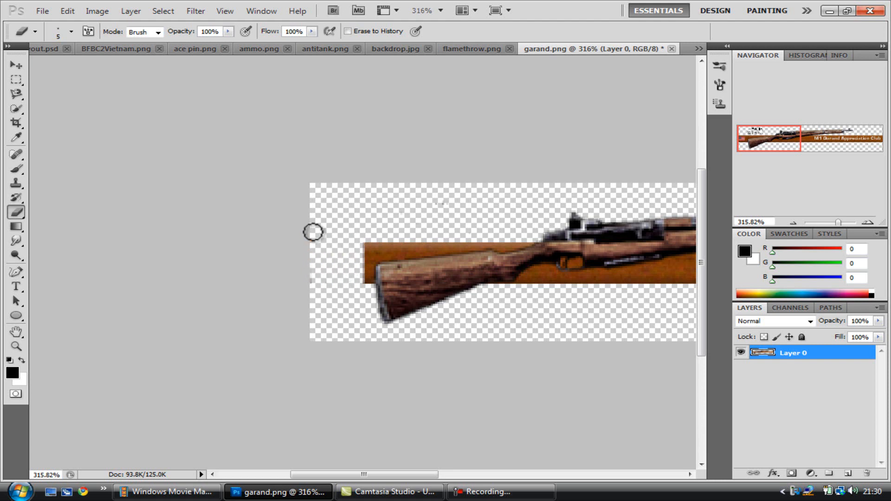
{"action": "mouse_move", "coordinate": [366, 277]}
{"action": "left_mouse_down"}
{"action": "mouse_move", "coordinate": [373, 243]}
{"action": "mouse_move", "coordinate": [365, 248]}
{"action": "mouse_move", "coordinate": [450, 244]}
{"action": "mouse_move", "coordinate": [370, 253]}
{"action": "left_mouse_up"}
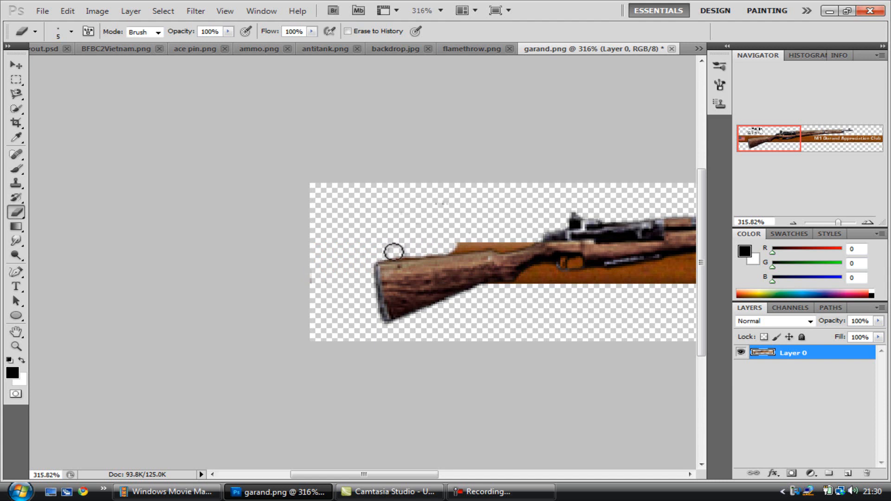
{"action": "mouse_move", "coordinate": [453, 246]}
{"action": "left_mouse_down"}
{"action": "mouse_move", "coordinate": [532, 234]}
{"action": "mouse_move", "coordinate": [503, 246]}
{"action": "left_mouse_up"}
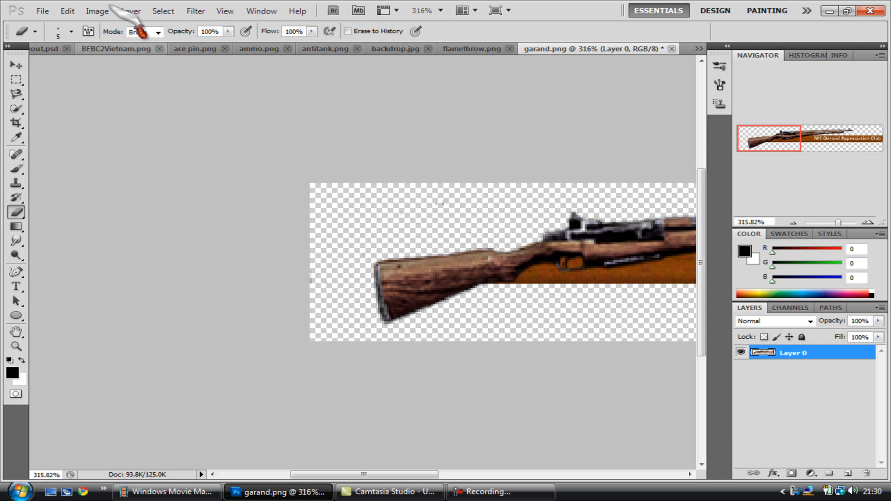
- Select the entire garand.png canvas and copy it
{"action": "left_click", "coordinate": [70, 11]}
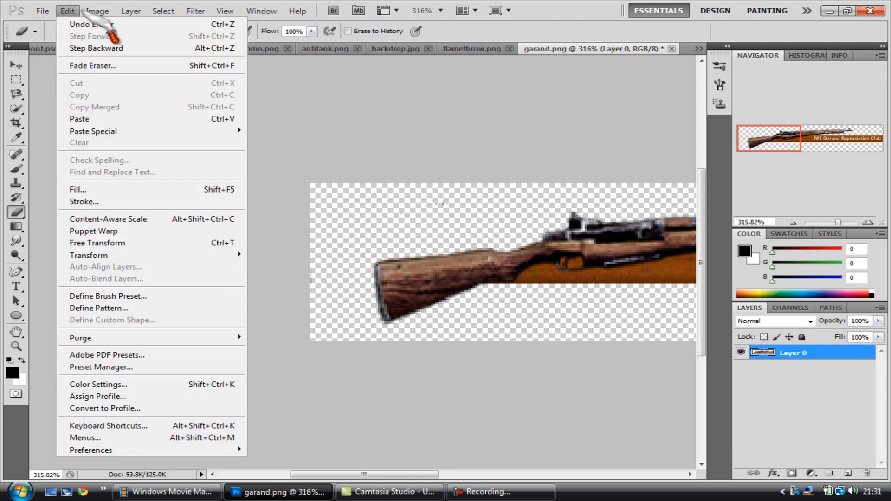
{"action": "mouse_move", "coordinate": [97, 10]}
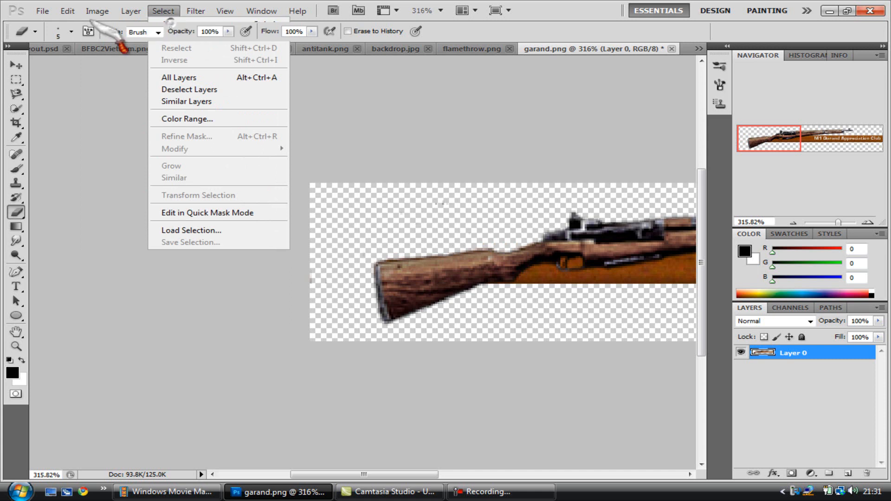
{"action": "left_click", "coordinate": [171, 23]}
{"action": "left_click", "coordinate": [67, 10]}
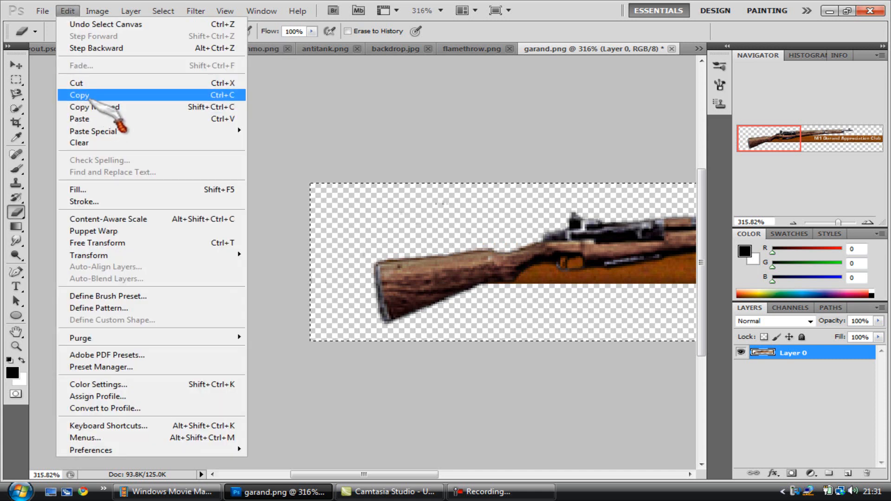
{"action": "left_click", "coordinate": [88, 92]}
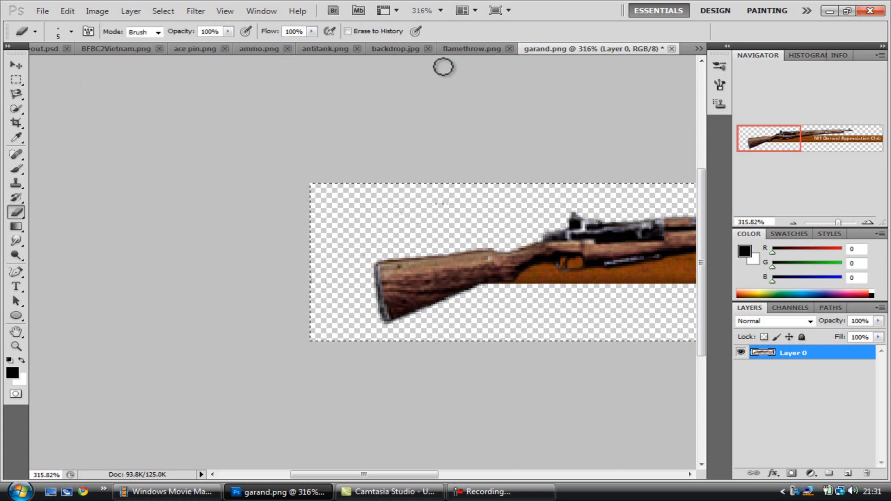
- Paste the rifle into tutoriallayout.psd and move it to the right end of the narrow header strip above the upper panel
{"action": "left_click", "coordinate": [699, 48]}
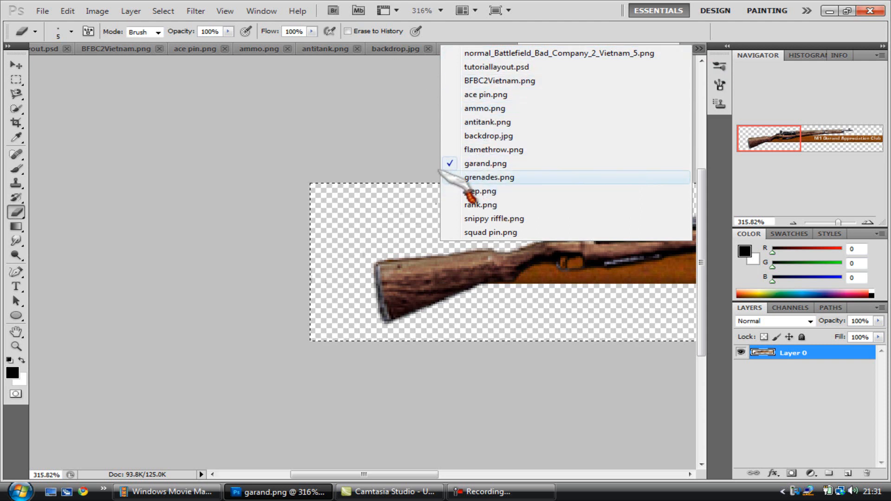
{"action": "left_click", "coordinate": [487, 66]}
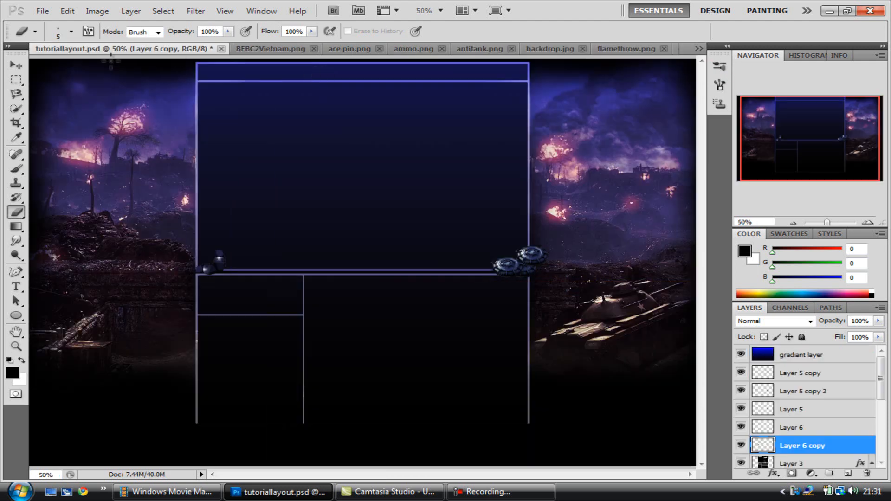
{"action": "left_click", "coordinate": [66, 12]}
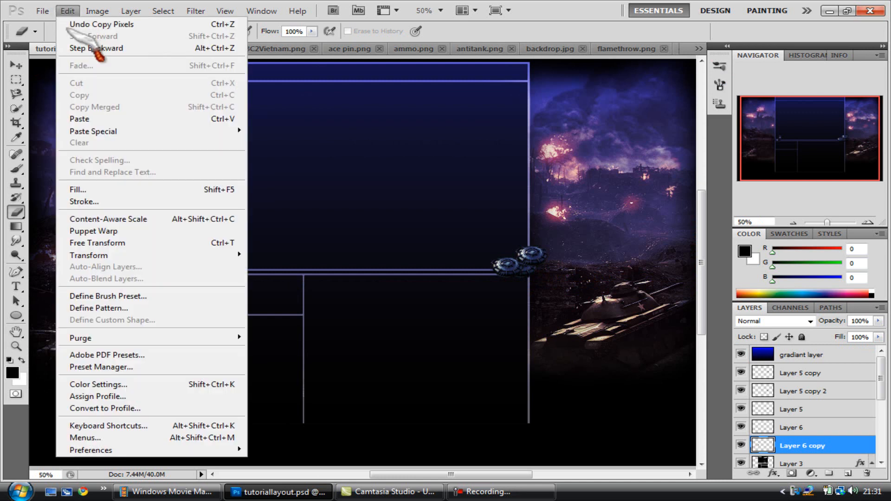
{"action": "left_click", "coordinate": [105, 120]}
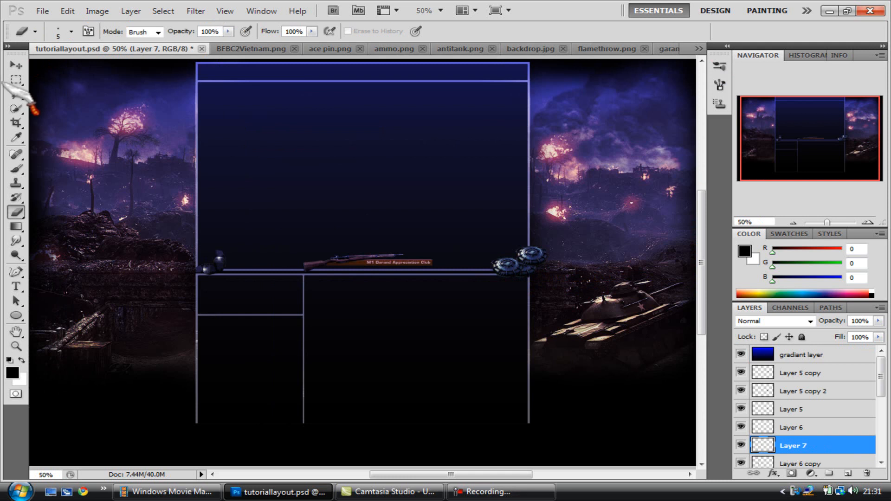
{"action": "left_click", "coordinate": [17, 65]}
{"action": "left_click_drag", "start_coordinate": [397, 271], "coordinate": [483, 87]}
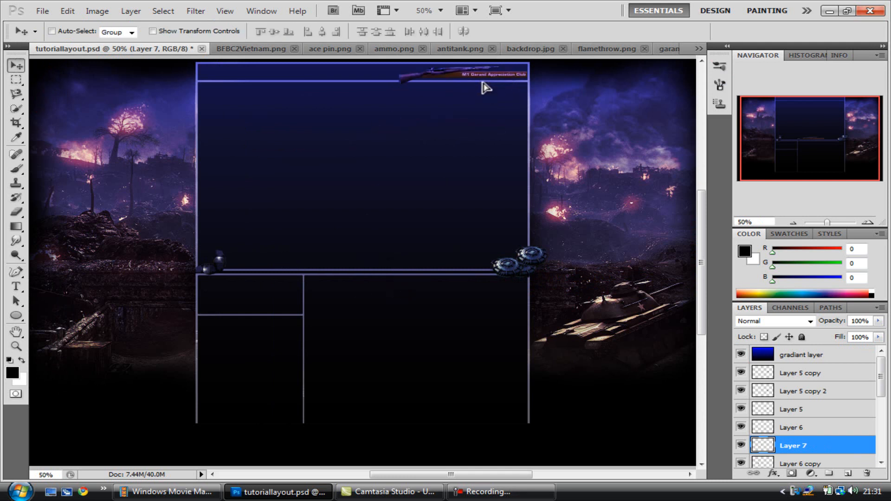